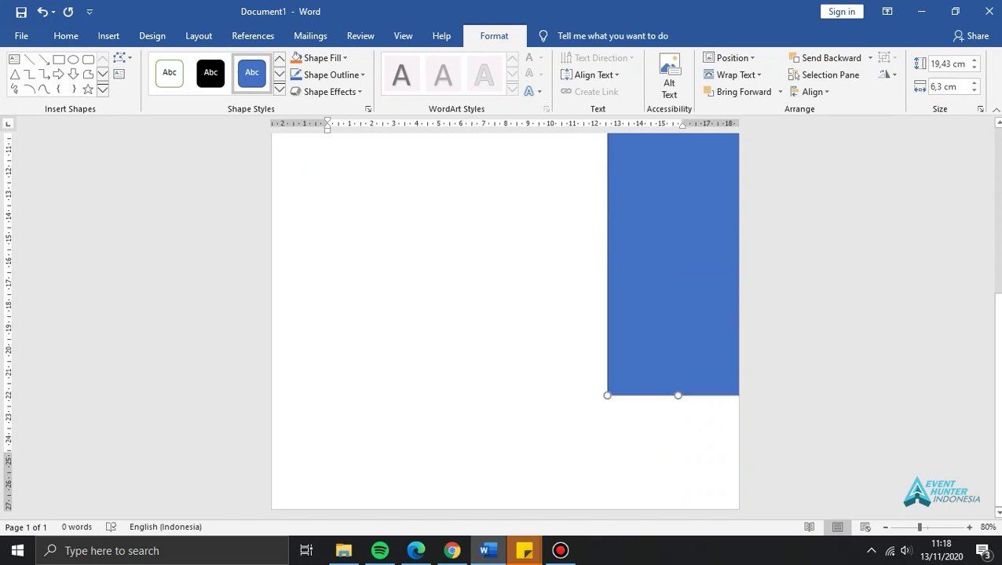
- Restyle the right sidebar rectangle with the Subtle Effect – Gold, Accent 4 shape style
{"action": "scroll", "coordinate": [502, 322], "scroll_direction": "down", "scroll_amount": 3}
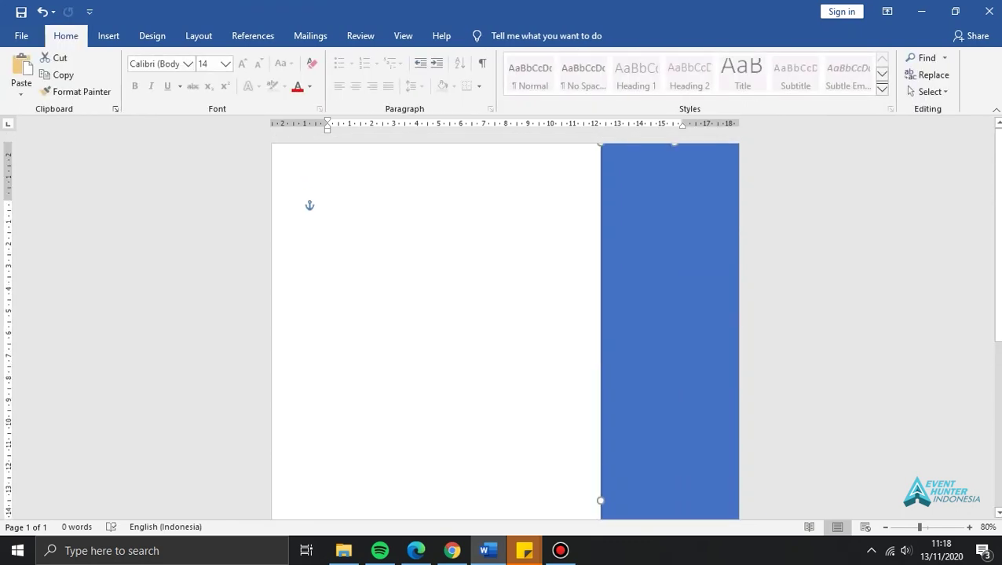
{"action": "left_click", "coordinate": [152, 36]}
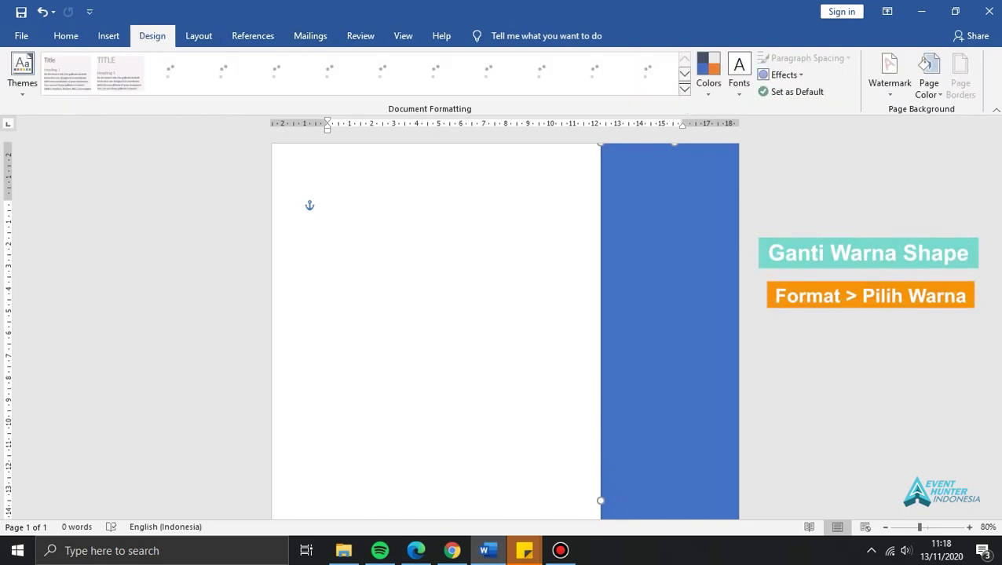
{"action": "left_click", "coordinate": [494, 35]}
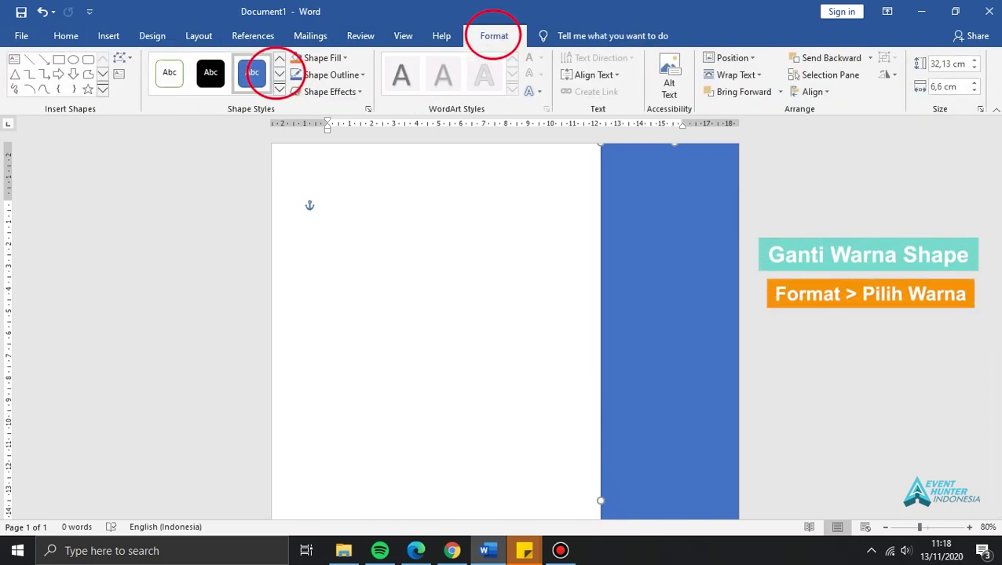
{"action": "left_click", "coordinate": [279, 90]}
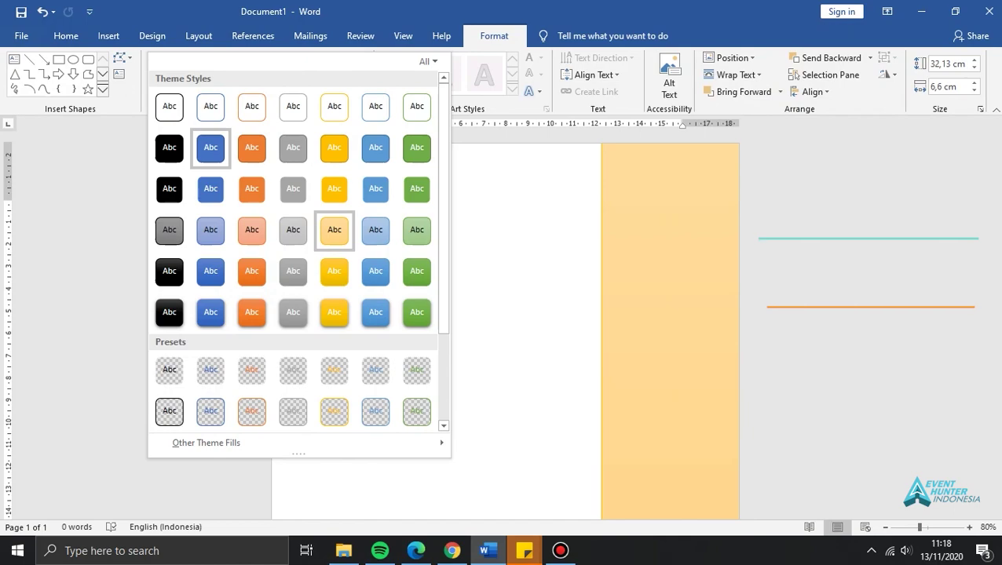
{"action": "left_click", "coordinate": [333, 230]}
{"action": "left_click", "coordinate": [327, 206]}
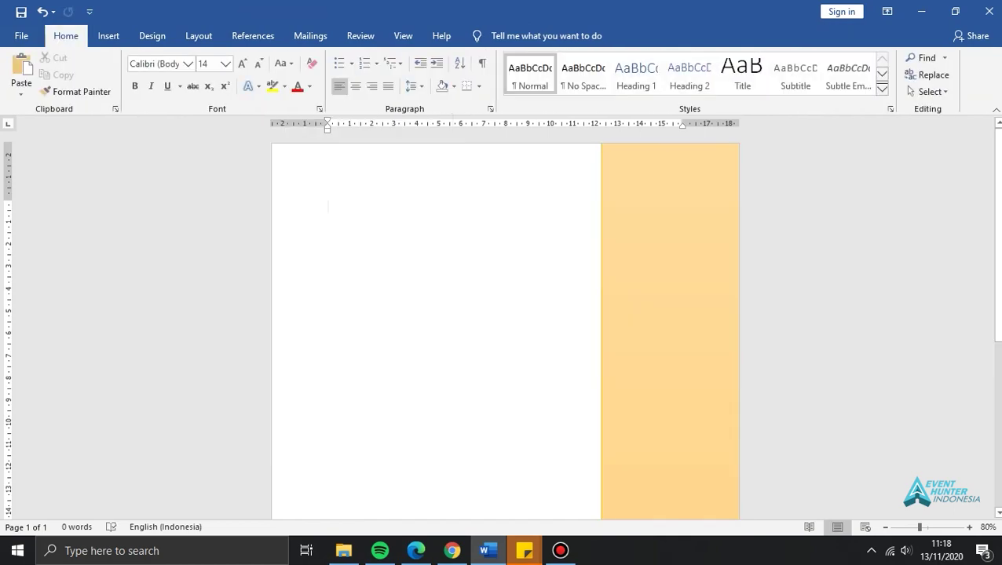
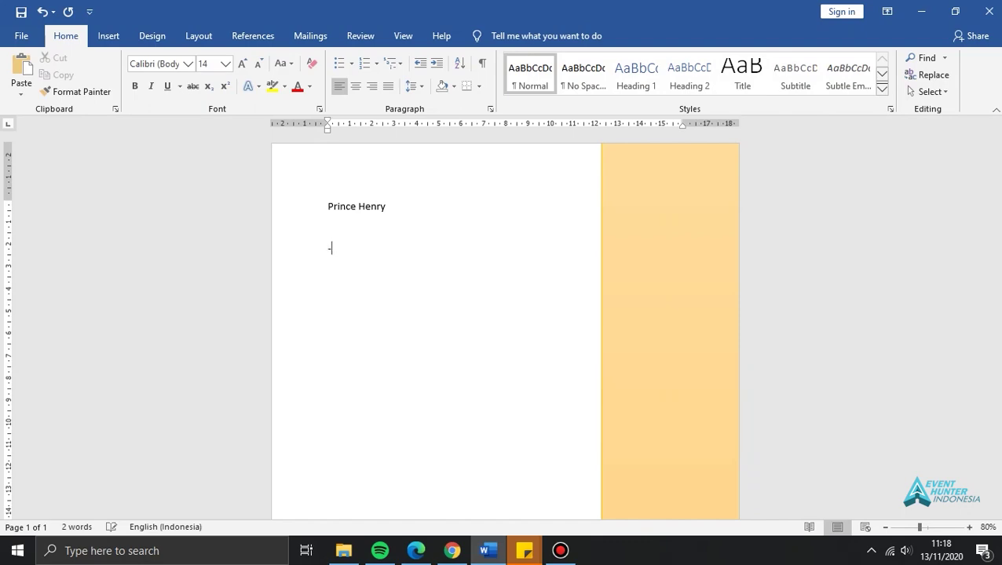
- Type the owner's name above a dash-made rule line and format it Fabiana, 50 pt
{"action": "key", "text": "Return"}
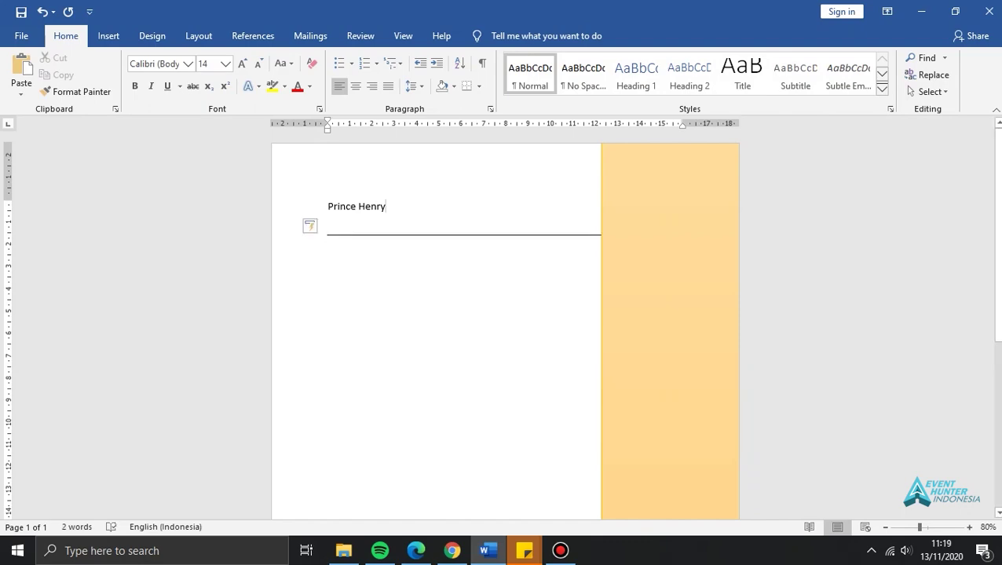
{"action": "triple_click", "coordinate": [356, 206]}
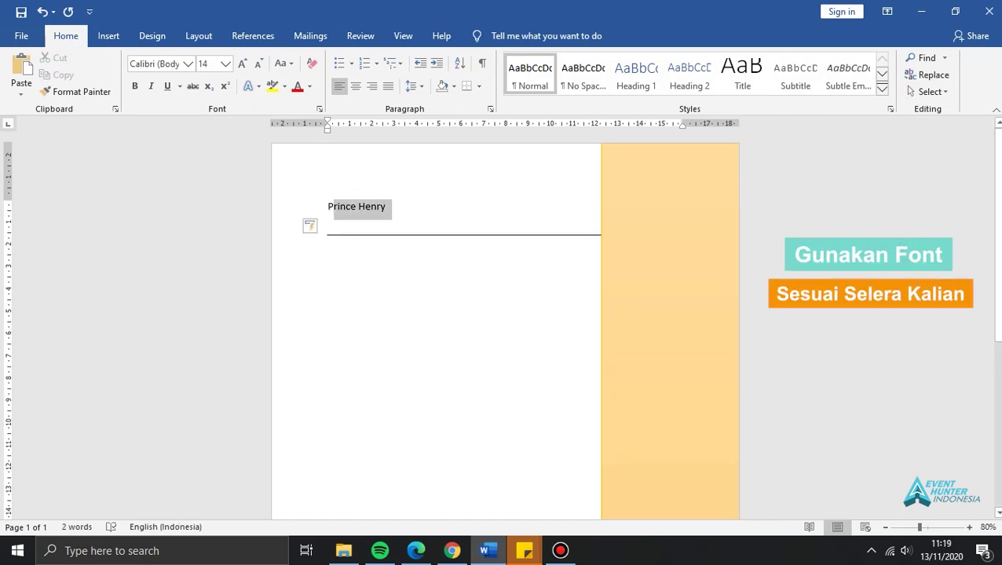
{"action": "left_click", "coordinate": [188, 64]}
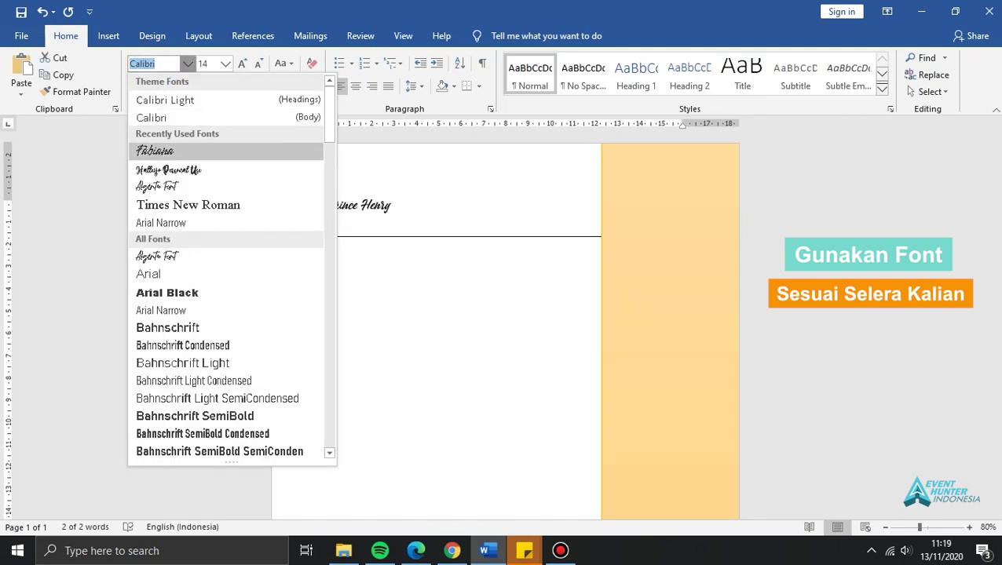
{"action": "left_click", "coordinate": [155, 151]}
{"action": "left_click", "coordinate": [226, 64]}
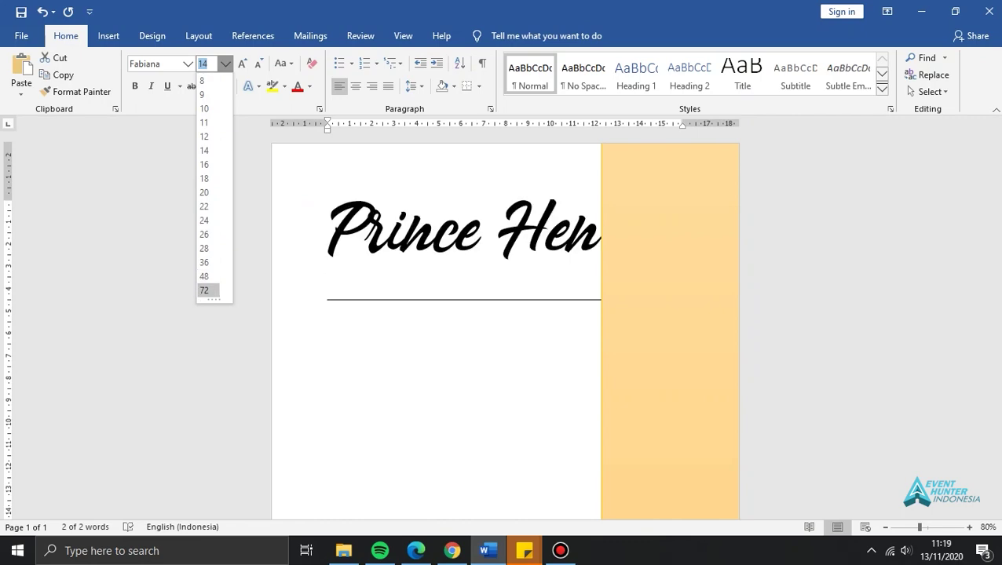
{"action": "left_click", "coordinate": [204, 276]}
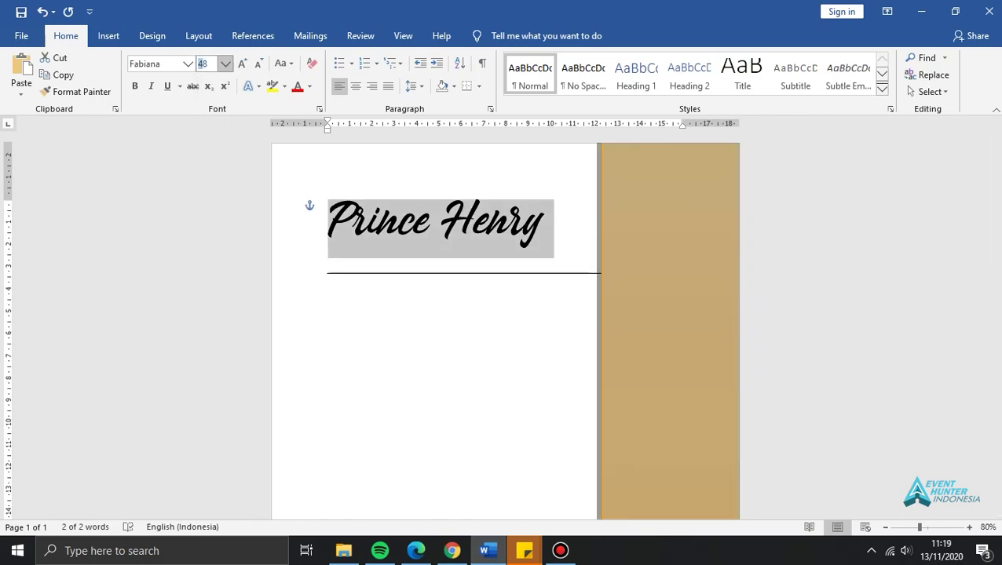
{"action": "type", "text": "50"}
{"action": "key", "text": "Return"}
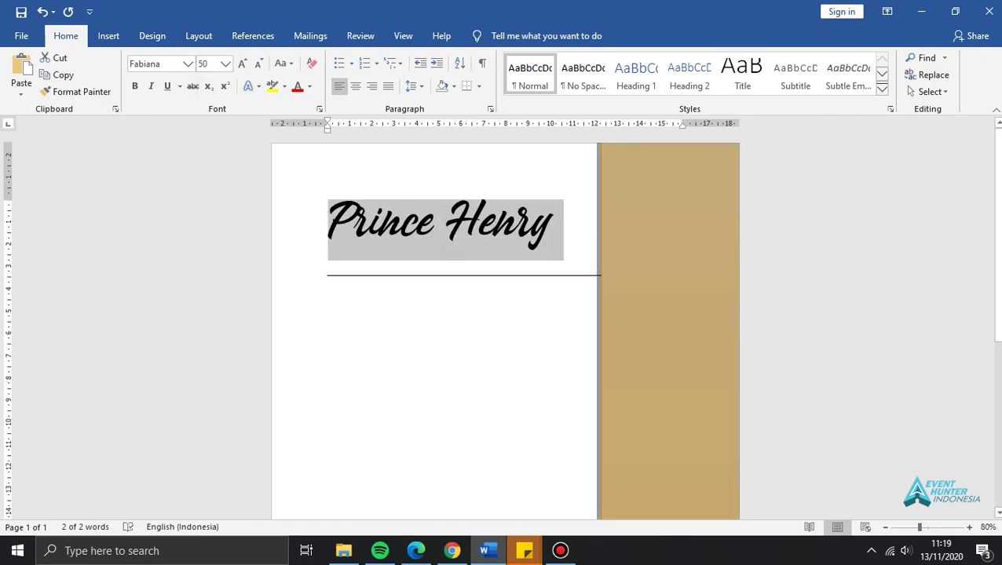
{"action": "left_click", "coordinate": [329, 288]}
- Insert the portrait photo, shrink it, and set its wrapping to In Front of Text
{"action": "left_click", "coordinate": [108, 35]}
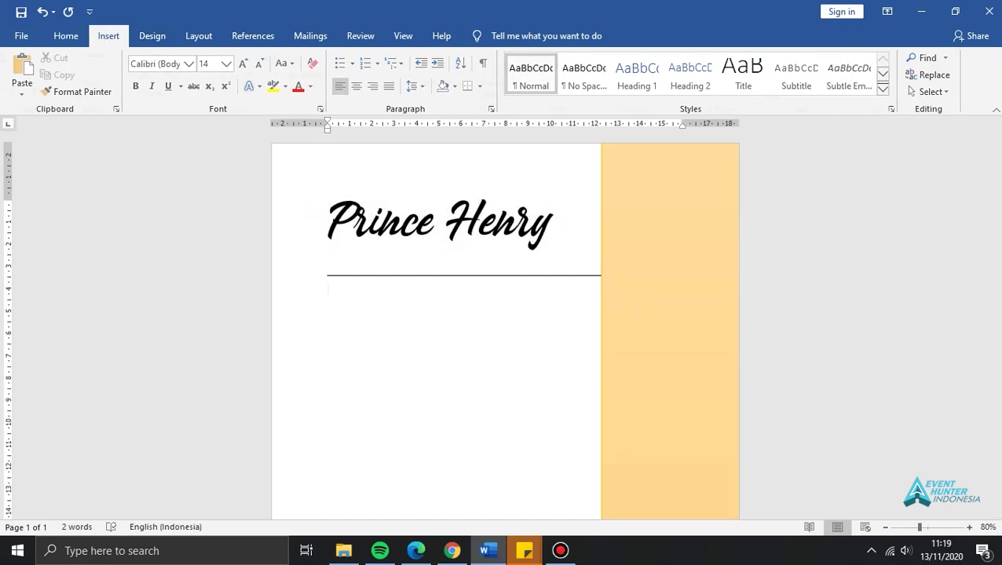
{"action": "left_click", "coordinate": [157, 58]}
{"action": "double_click", "coordinate": [349, 126]}
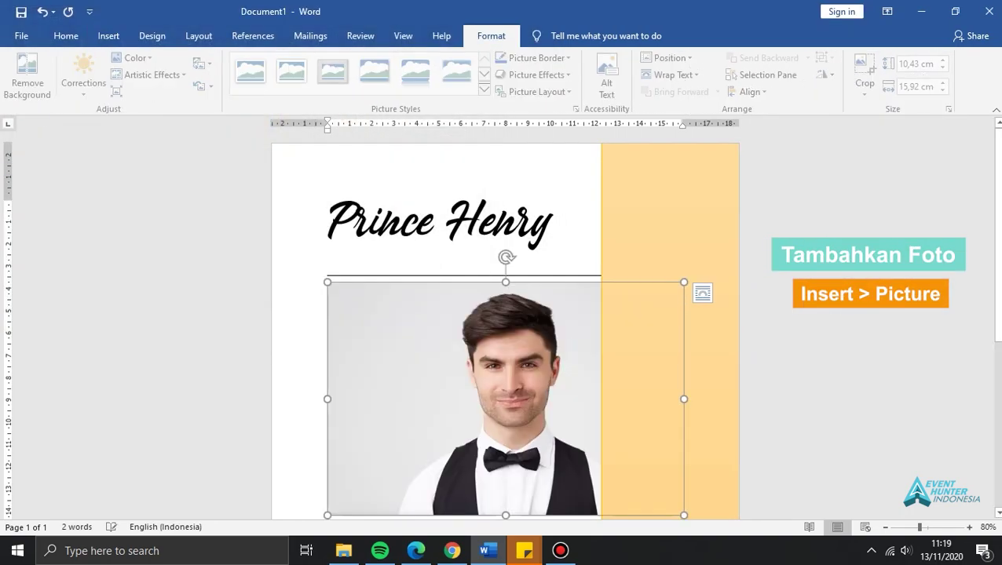
{"action": "left_click_drag", "start_coordinate": [684, 515], "coordinate": [590, 443]}
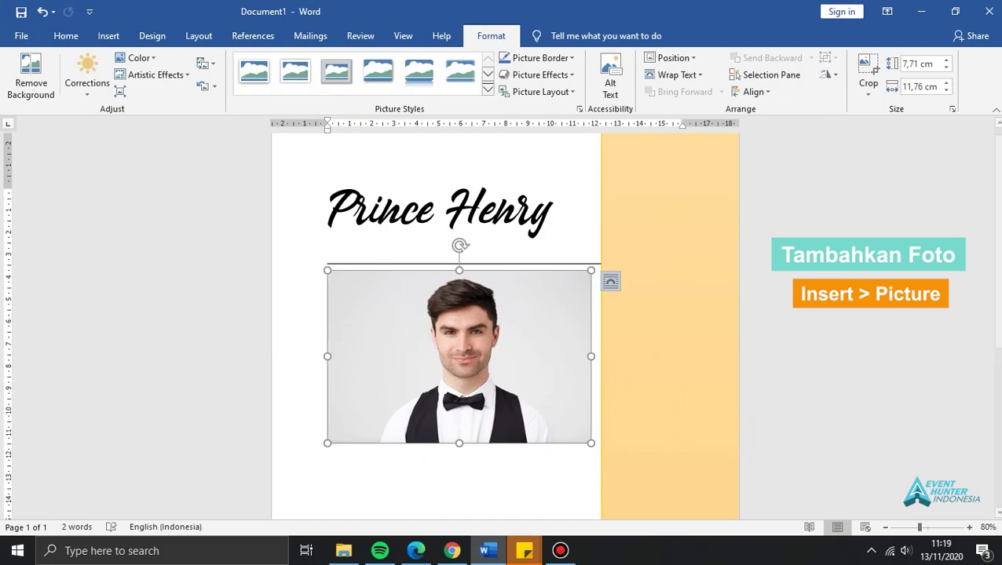
{"action": "left_click", "coordinate": [610, 281]}
{"action": "left_click", "coordinate": [719, 418]}
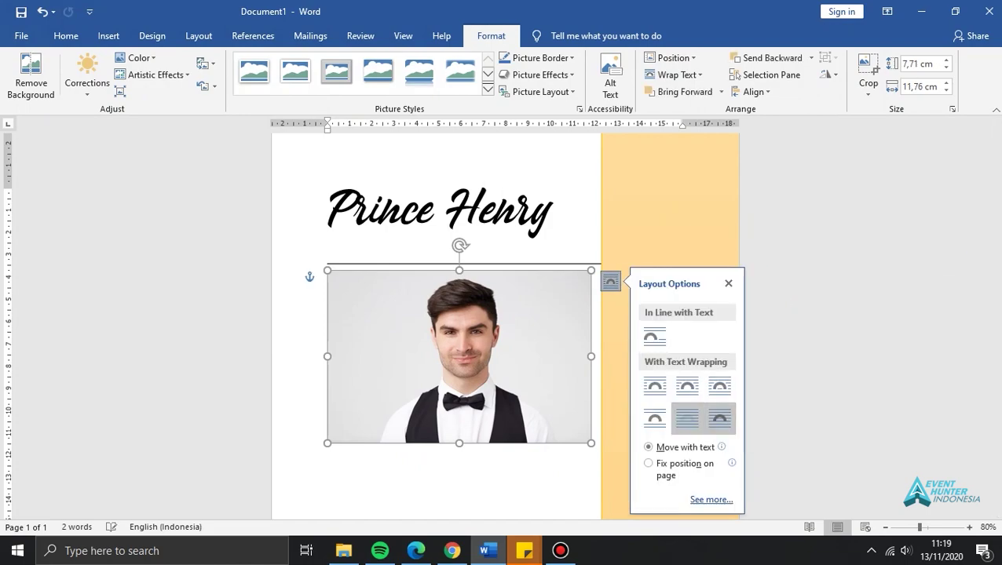
- Resize the photo to the sidebar's width and position it at the sidebar's top
{"action": "left_click_drag", "start_coordinate": [328, 443], "coordinate": [401, 396]}
{"action": "left_click_drag", "start_coordinate": [496, 334], "coordinate": [638, 219]}
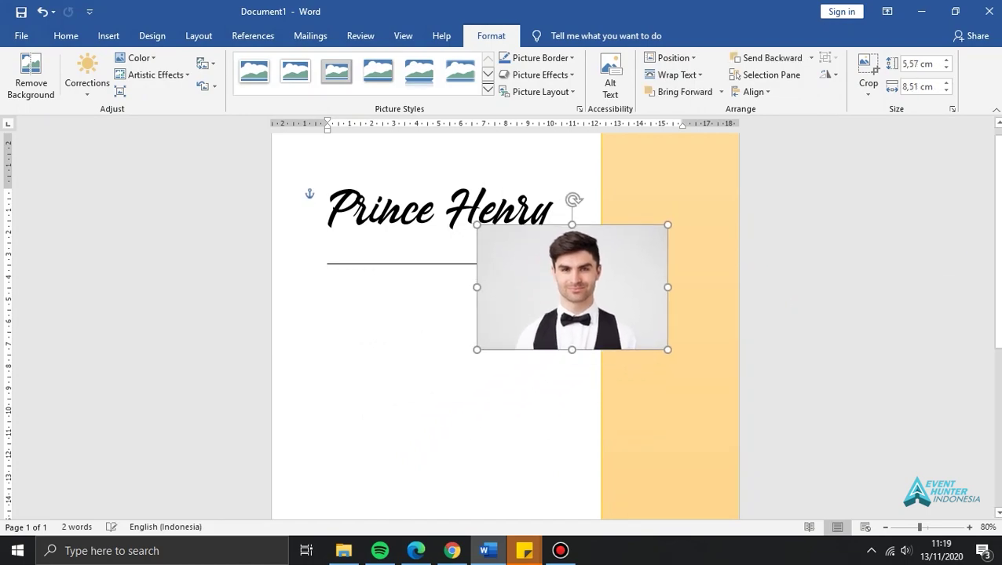
{"action": "left_click_drag", "start_coordinate": [542, 281], "coordinate": [603, 241]}
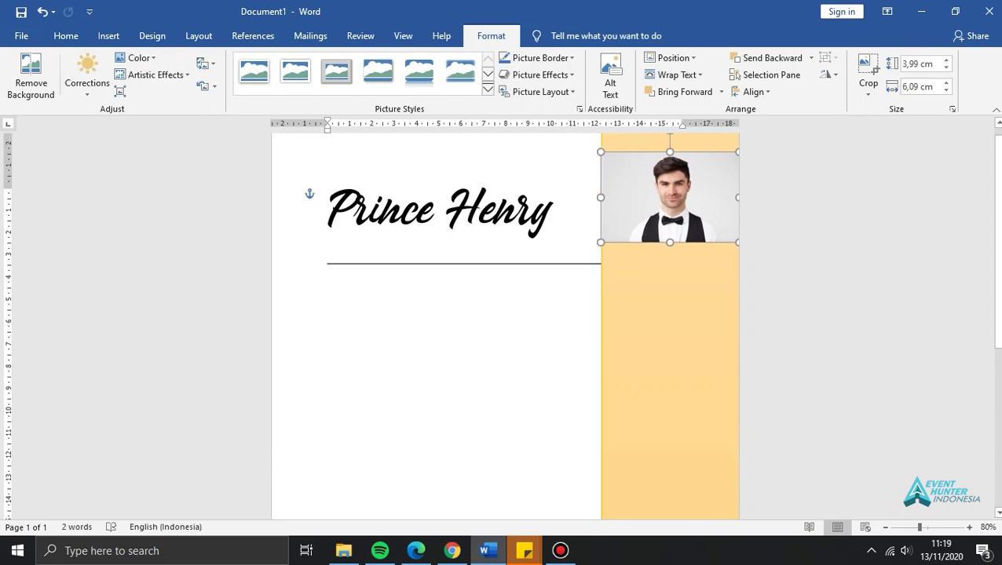
{"action": "scroll", "coordinate": [503, 314], "scroll_direction": "up", "scroll_amount": 1}
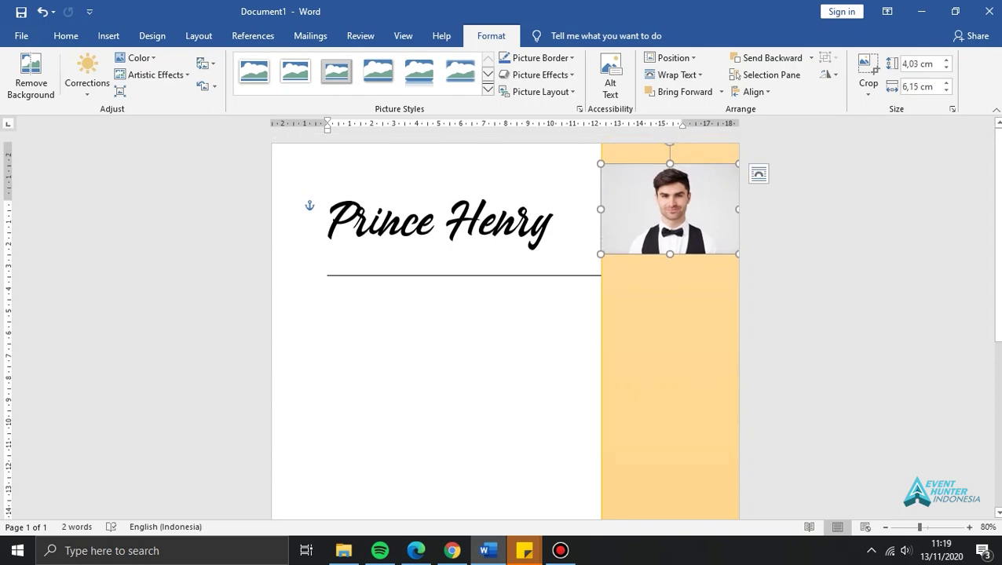
{"action": "key", "text": "Down"}
{"action": "key", "text": "Down"}
{"action": "key", "text": "Down"}
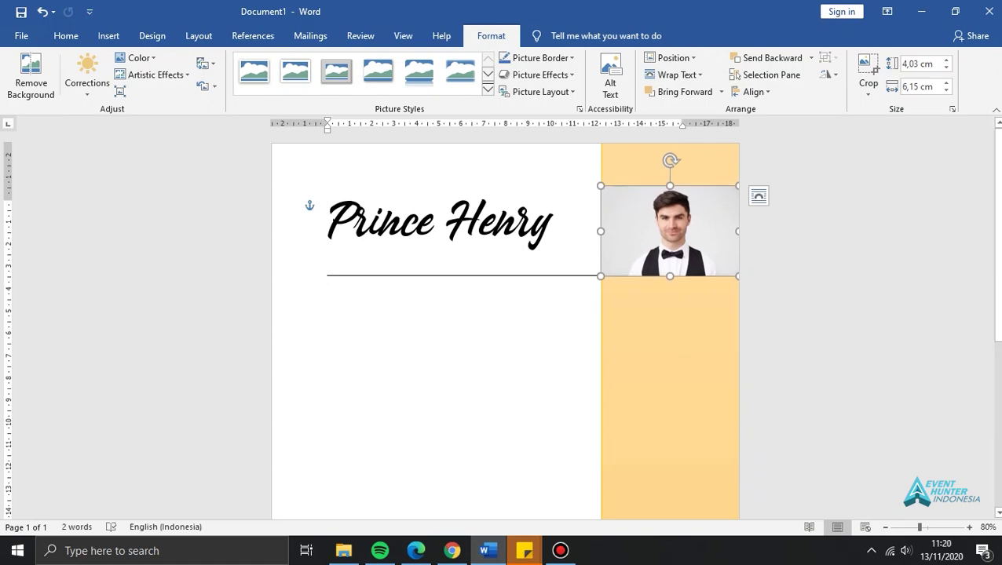
- Draw a rectangle below the rule with a white-fill, dark-outline shape style
{"action": "left_click", "coordinate": [328, 289]}
{"action": "key", "text": "Return"}
{"action": "left_click", "coordinate": [109, 35]}
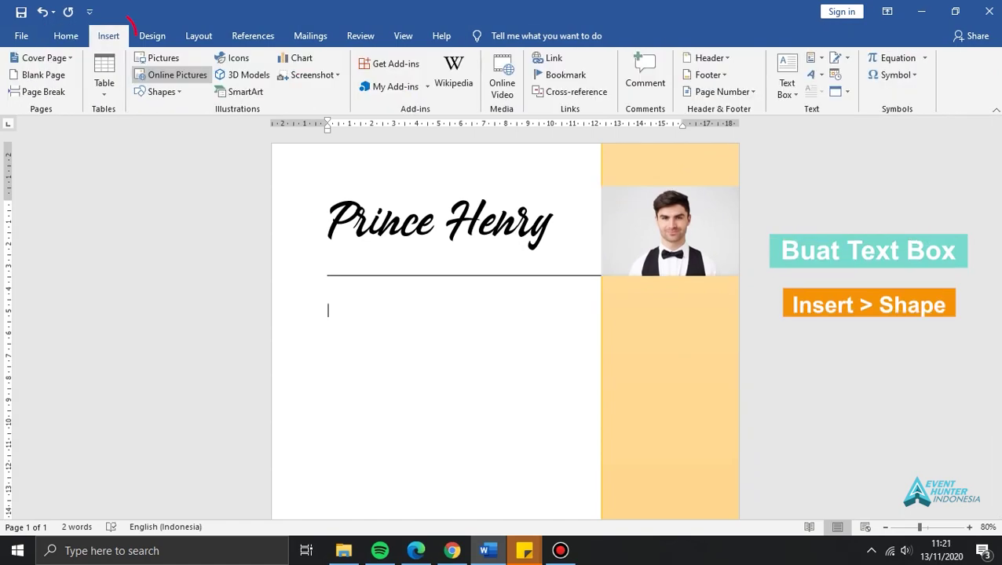
{"action": "left_click", "coordinate": [161, 92]}
{"action": "left_click", "coordinate": [142, 233]}
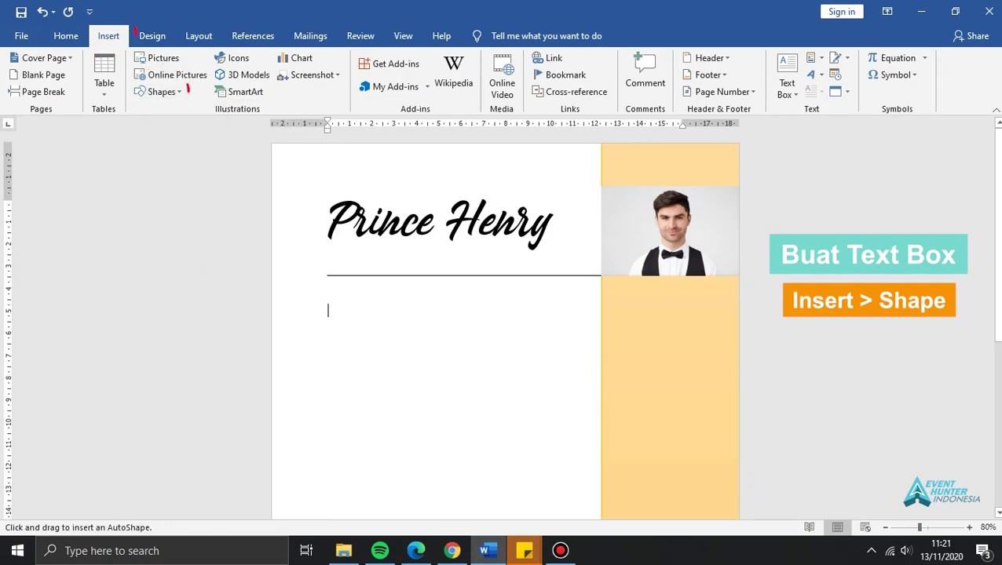
{"action": "left_click_drag", "start_coordinate": [327, 304], "coordinate": [592, 432]}
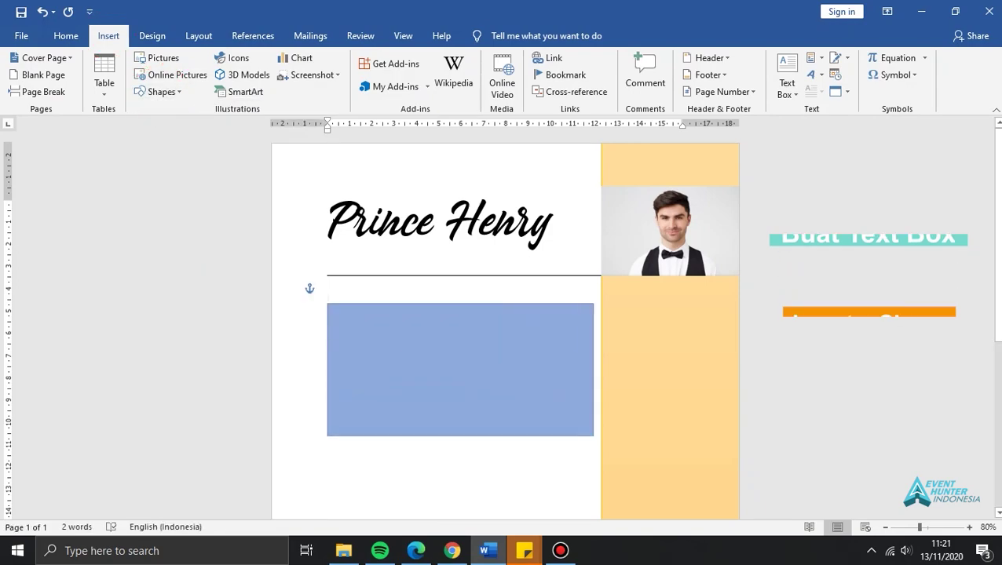
{"action": "left_click", "coordinate": [279, 91]}
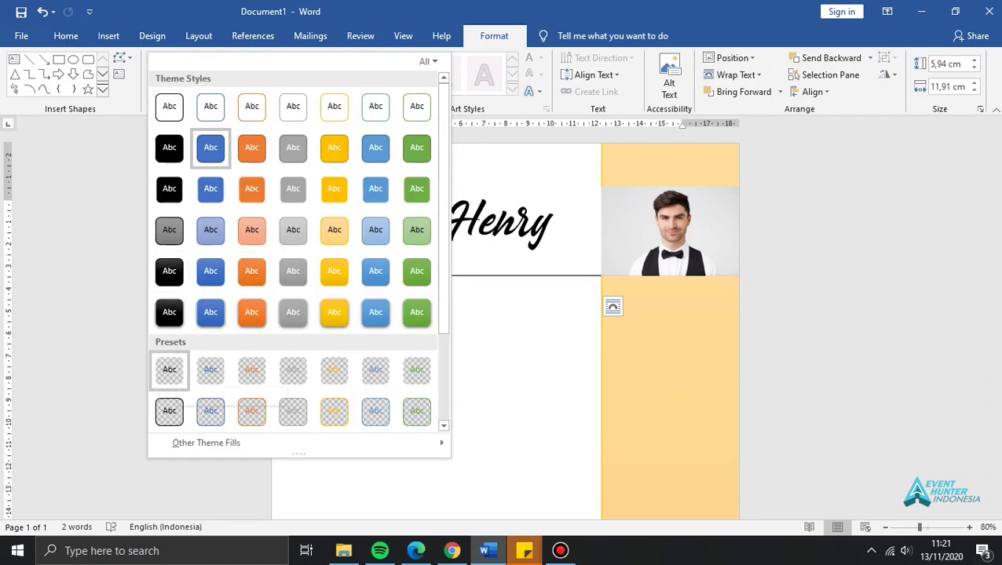
{"action": "left_click", "coordinate": [169, 106]}
- Paste the About Me text into the rectangle, bold Tentang Saya, and type the university details
{"action": "right_click", "coordinate": [365, 330]}
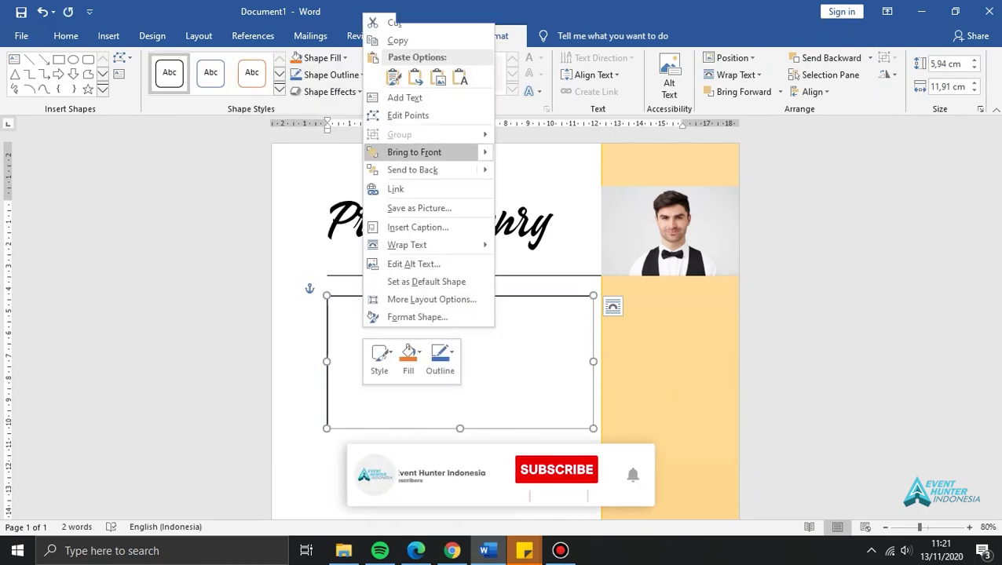
{"action": "left_click", "coordinate": [404, 97]}
{"action": "type", "text": "Tentang Saya Nama saya Henry, saat ini saya sedang menempuh di perguruan tinggi"}
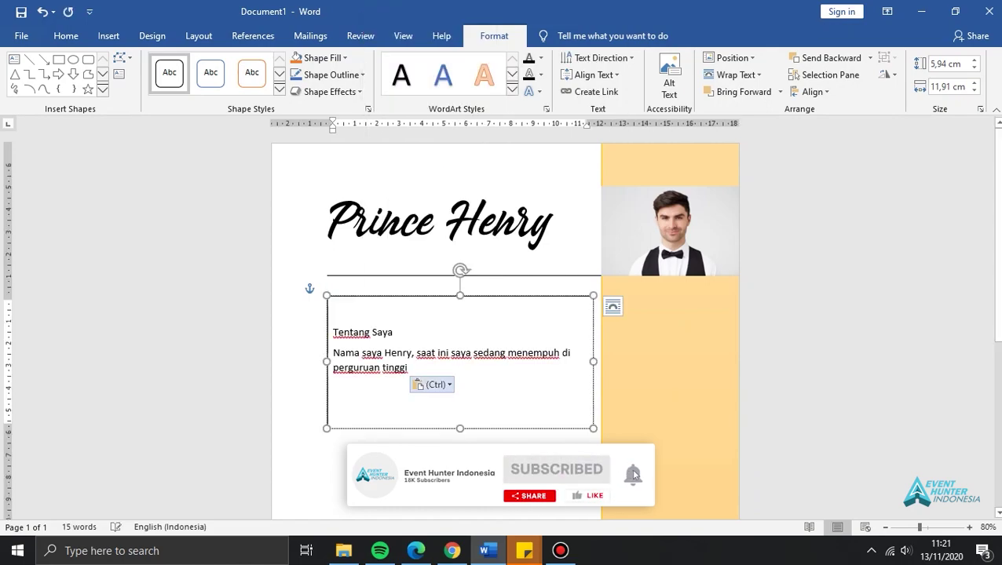
{"action": "key", "text": "ctrl+b"}
{"action": "key", "text": "Right"}
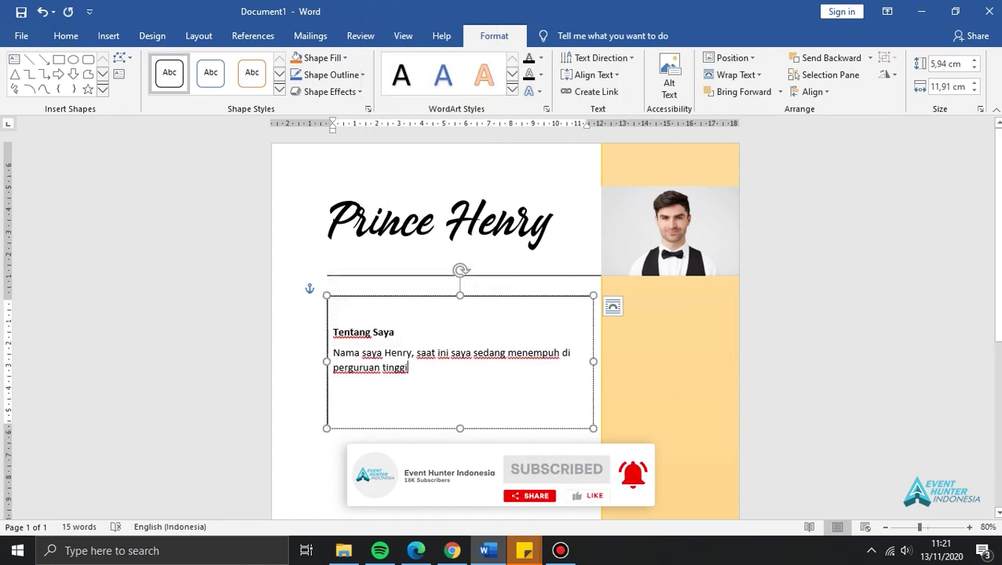
{"action": "key", "text": "ctrl+BackSpace"}
{"action": "key", "text": "ctrl+BackSpace"}
{"action": "type", "text": "Universitas Indonesia prog"}
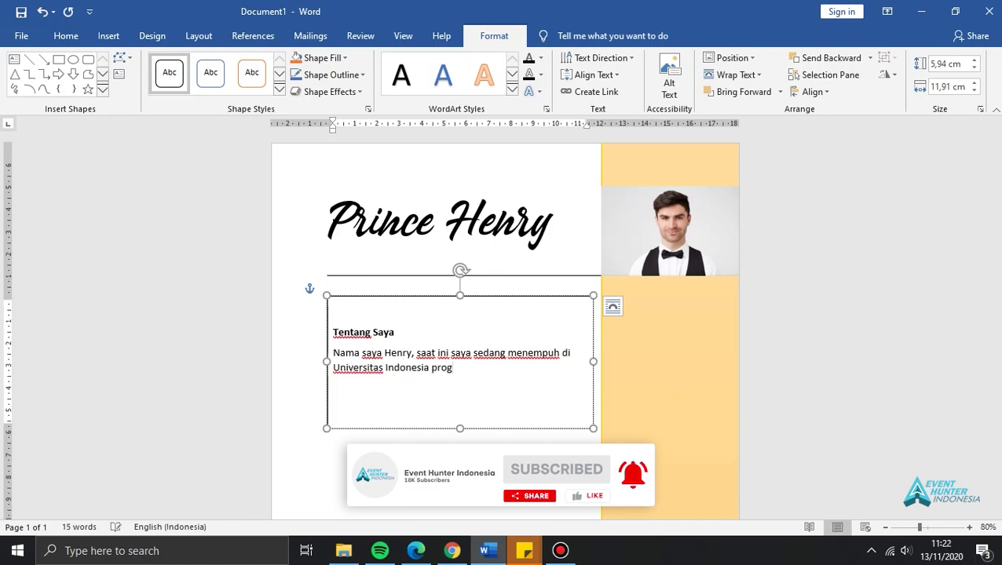
{"action": "type", "text": "ram Studi"}
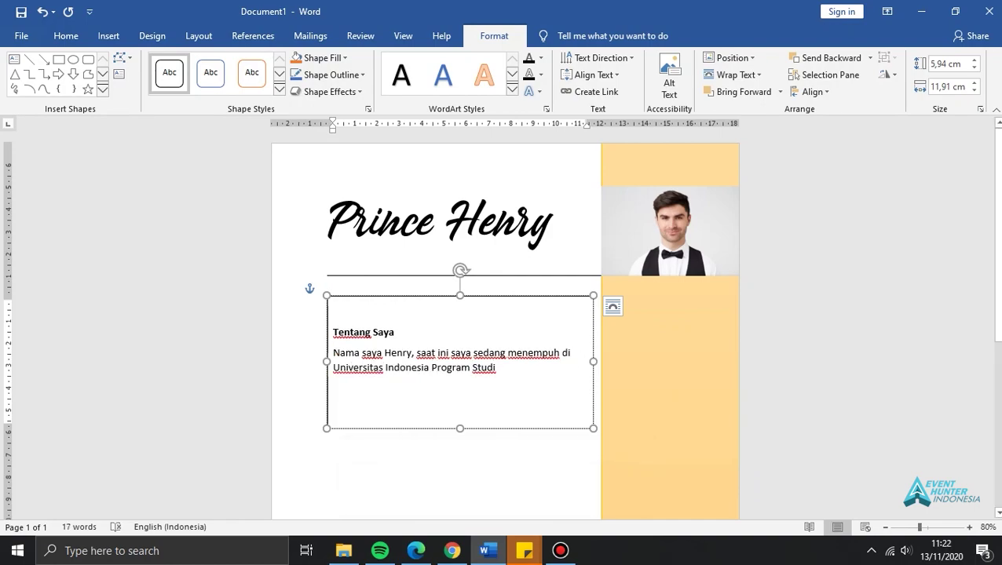
{"action": "type", "text": " Sastra Inggris."}
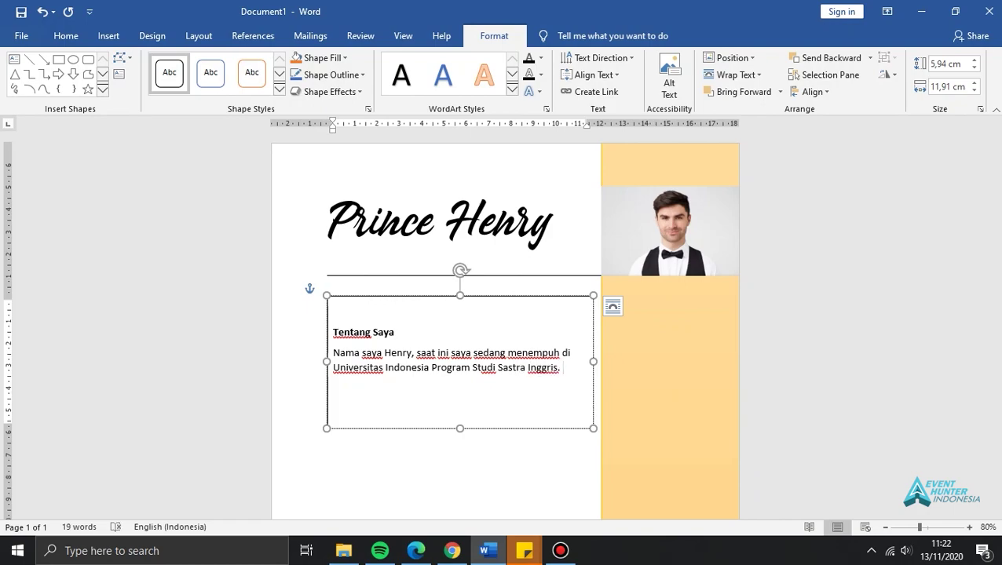
{"action": "type", "text": " Selain aktif berkuliah saya"}
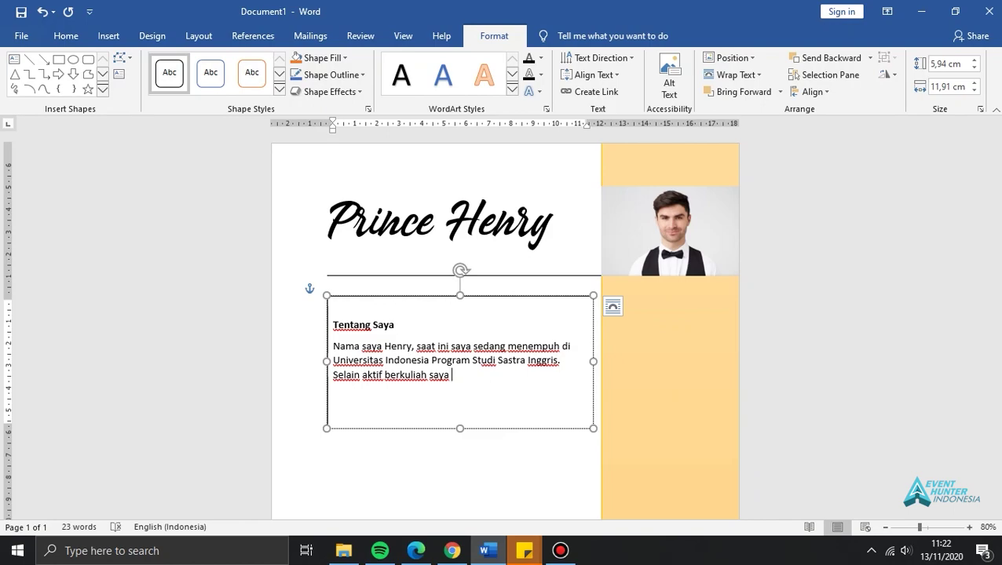
{"action": "type", "text": " skill dengan menjadi penulis lepas di Kompas Gramedia."}
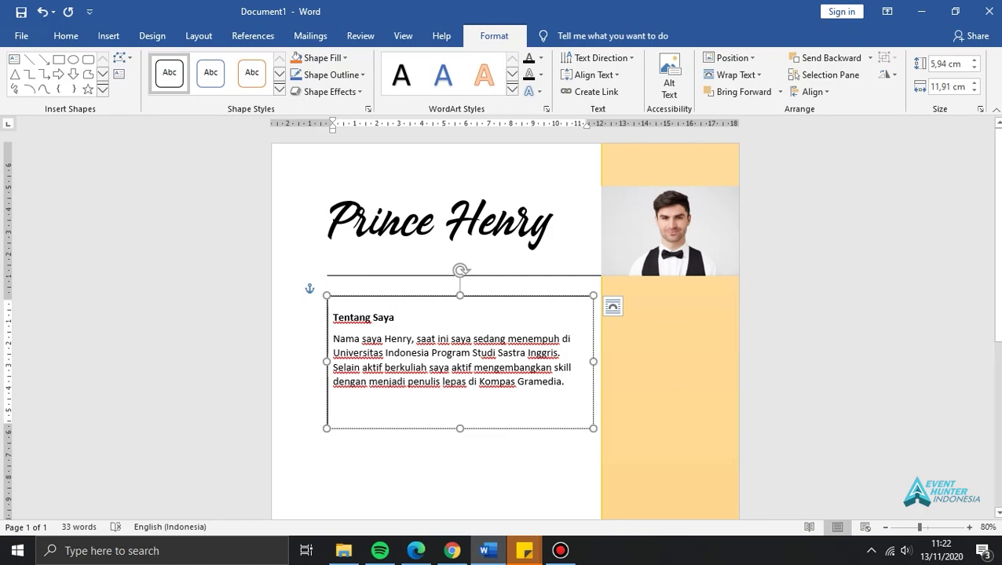
- Justify the About Me paragraph and nudge its box slightly upward
{"action": "key", "text": "Escape"}
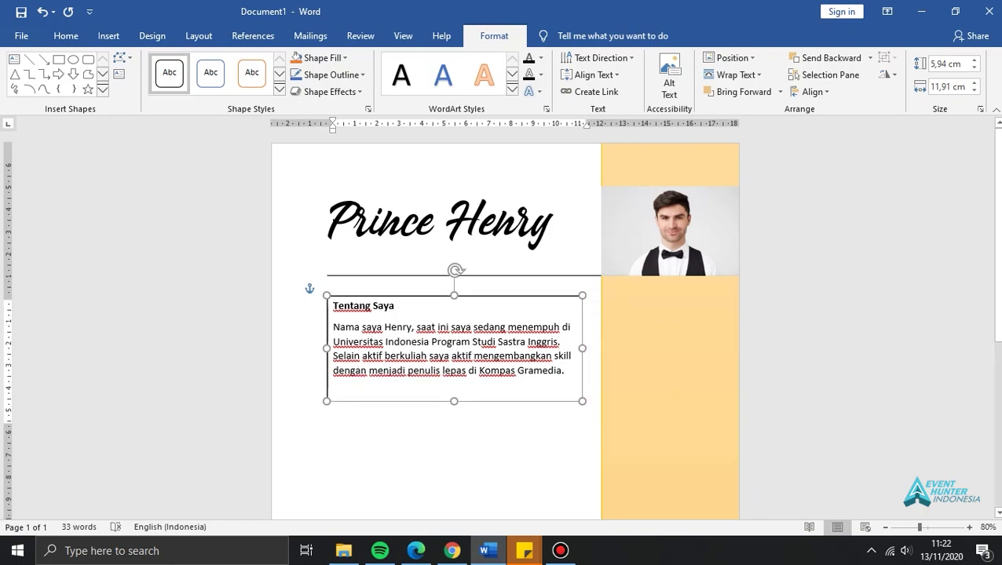
{"action": "key", "text": "ctrl+a"}
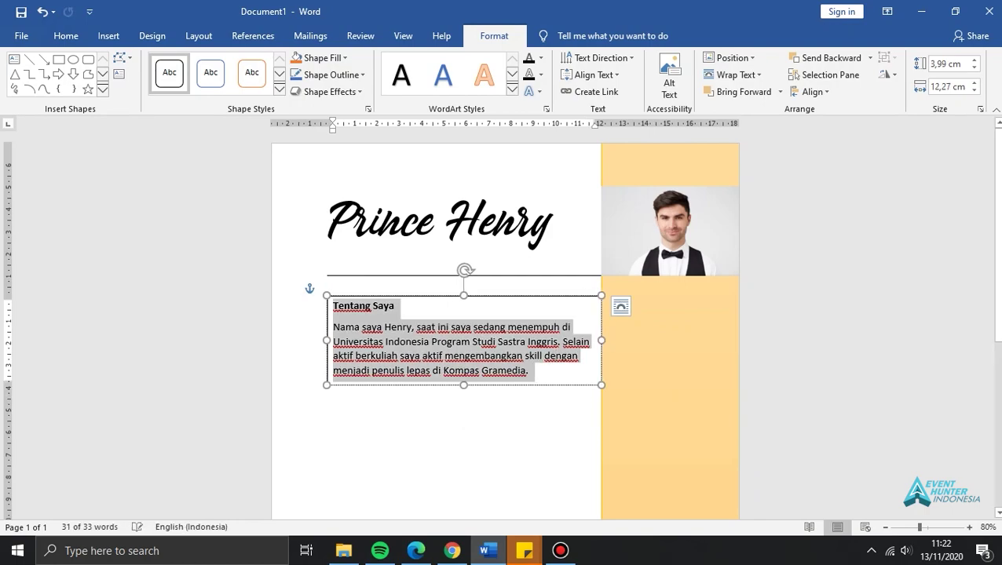
{"action": "left_click", "coordinate": [66, 35]}
{"action": "key", "text": "ctrl+j"}
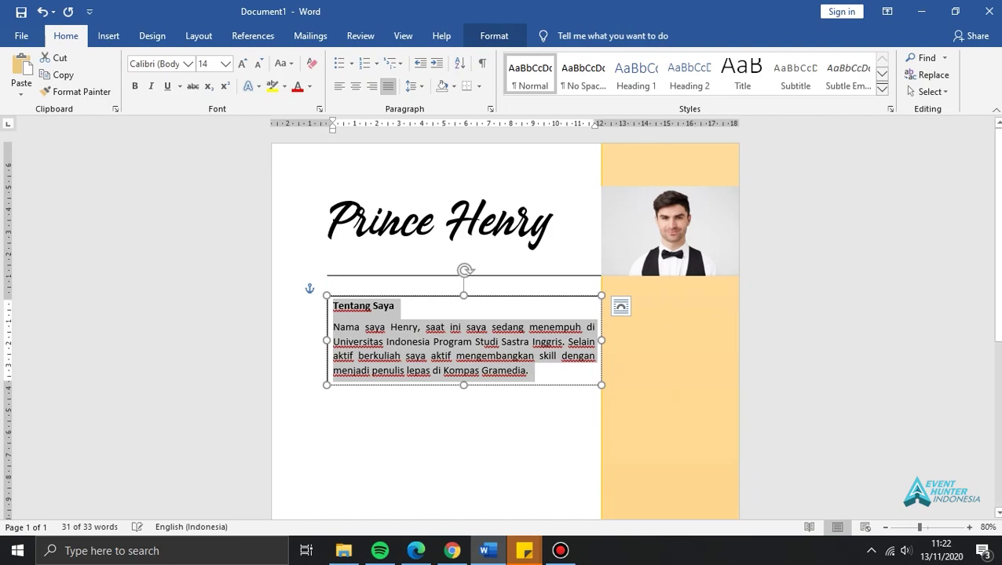
{"action": "key", "text": "Escape"}
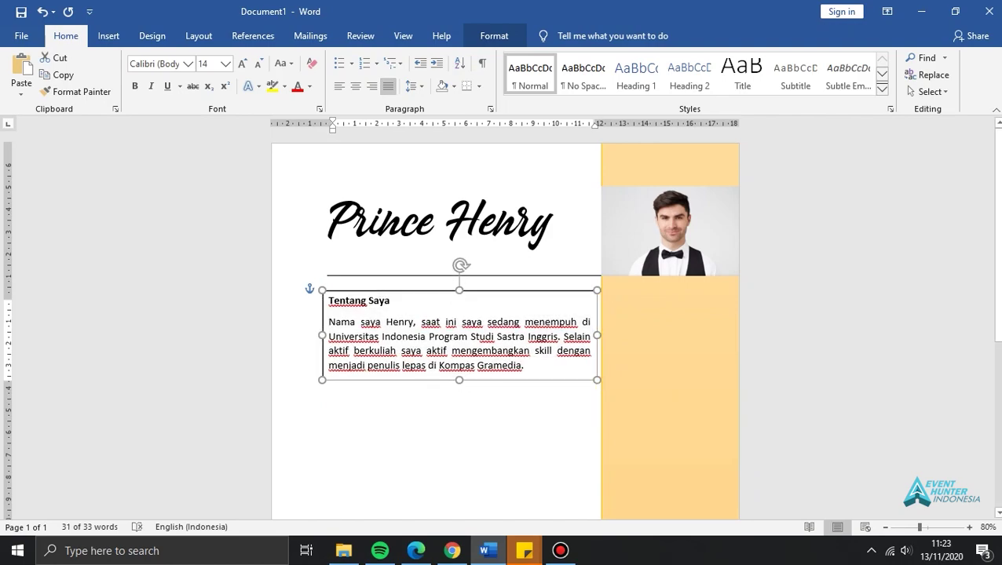
{"action": "key", "text": "Up"}
{"action": "key", "text": "Up"}
{"action": "key", "text": "Up"}
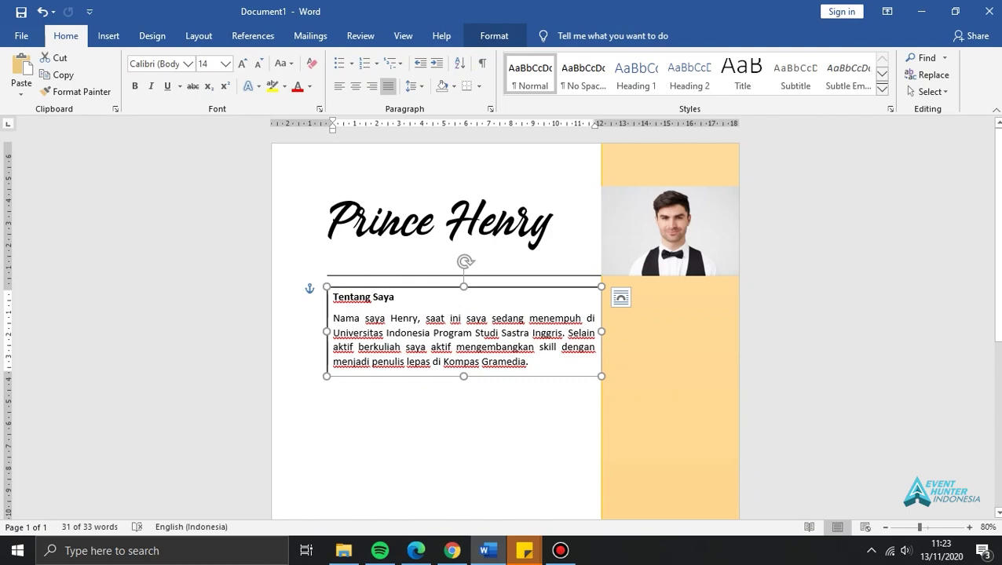
- Change the heading to UPPERCASE so it reads TENTANG SAYA
{"action": "triple_click", "coordinate": [387, 298]}
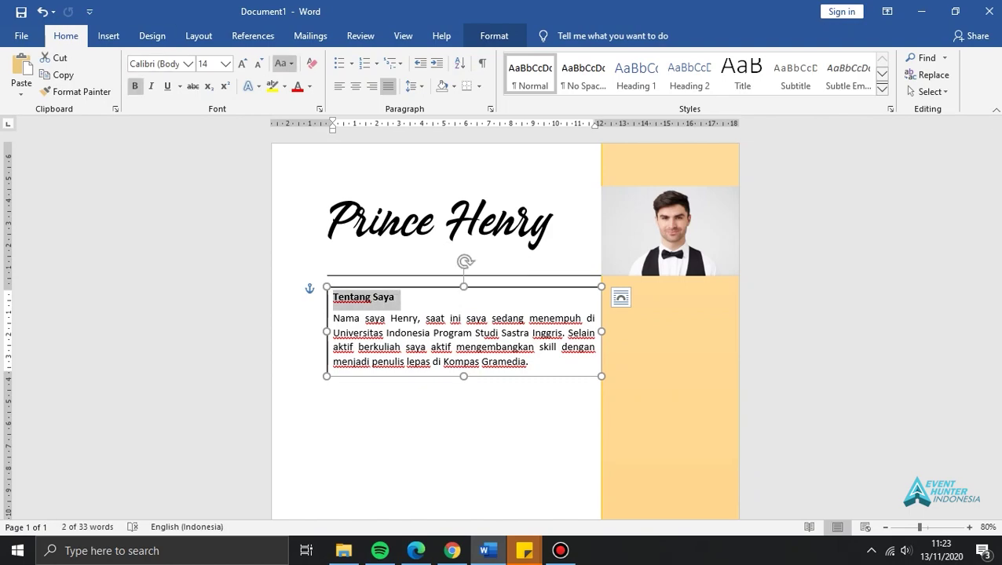
{"action": "left_click", "coordinate": [287, 64]}
{"action": "left_click", "coordinate": [310, 119]}
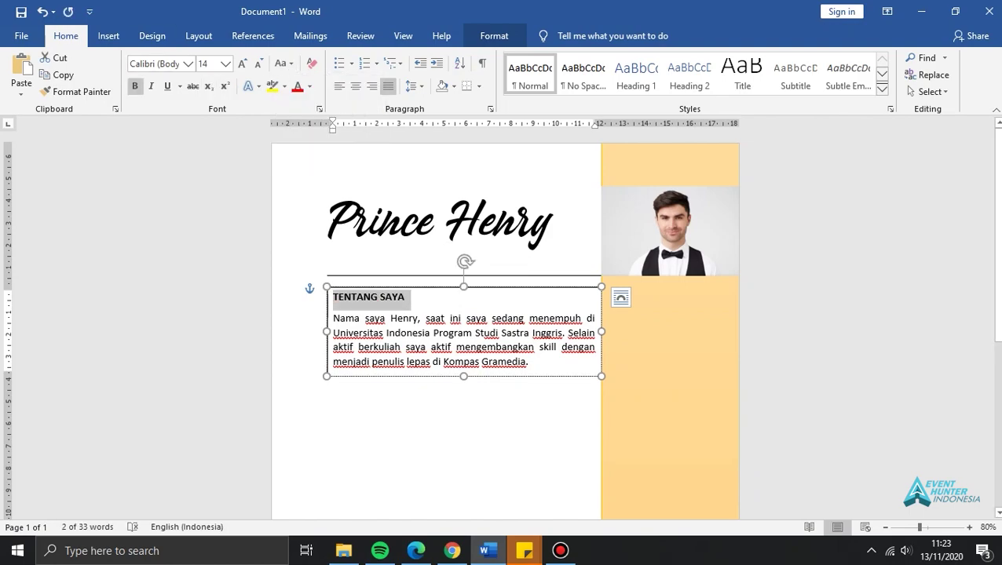
{"action": "key", "text": "Escape"}
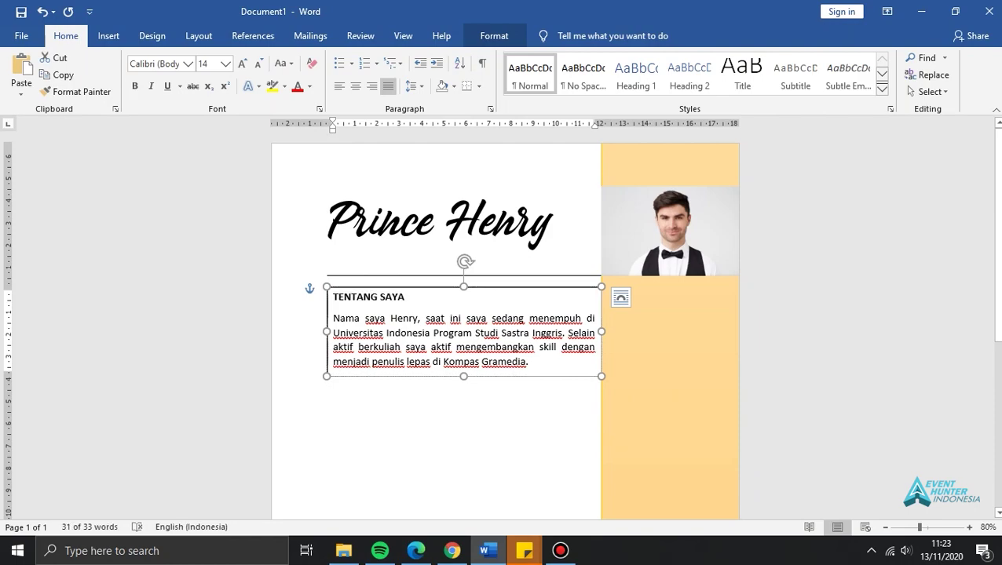
{"action": "left_click", "coordinate": [620, 298]}
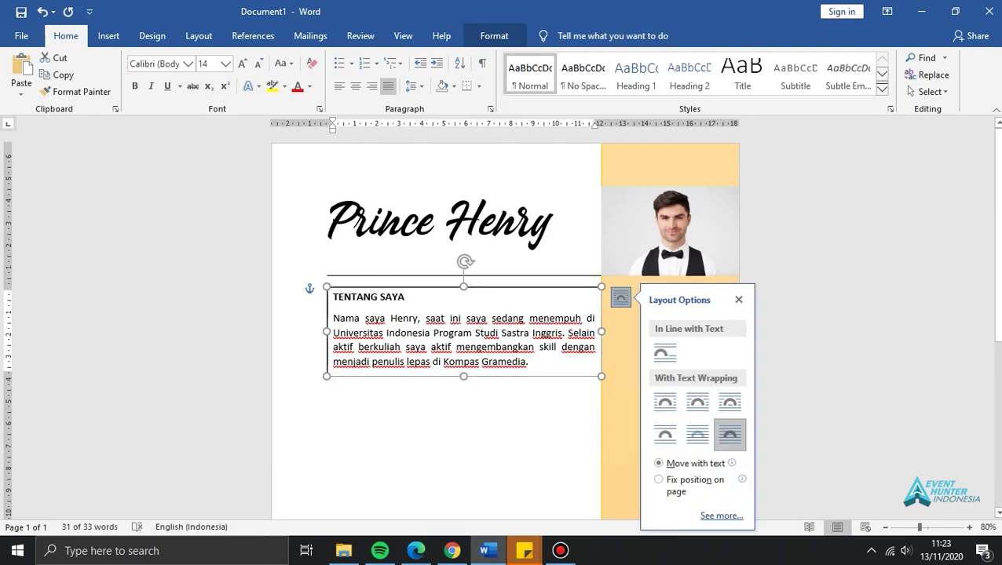
- Duplicate the TENTANG SAYA text box and paste the copy below it
{"action": "key", "text": "ctrl+v"}
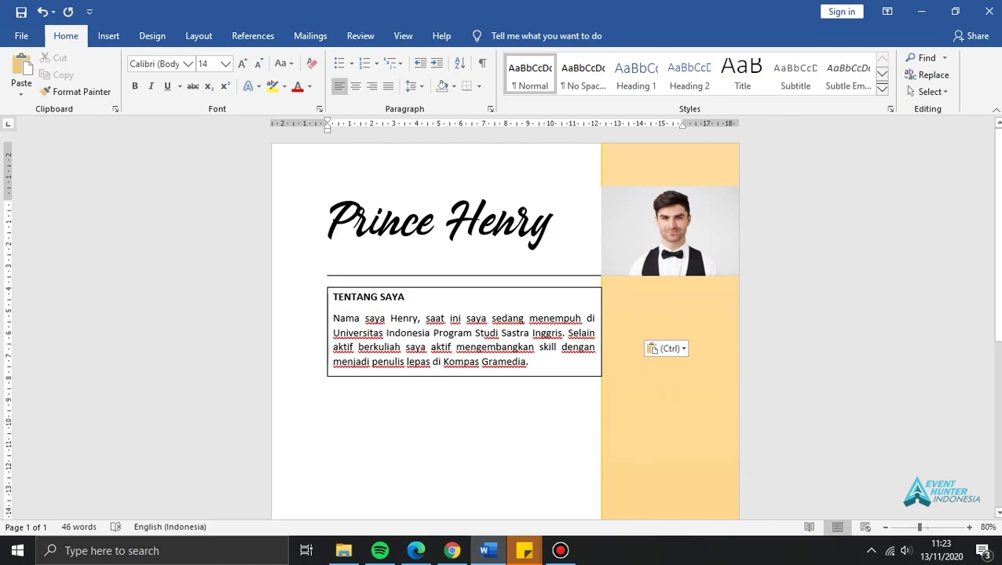
{"action": "key", "text": "Return"}
{"action": "key", "text": "ctrl+v"}
{"action": "key", "text": "ctrl+z"}
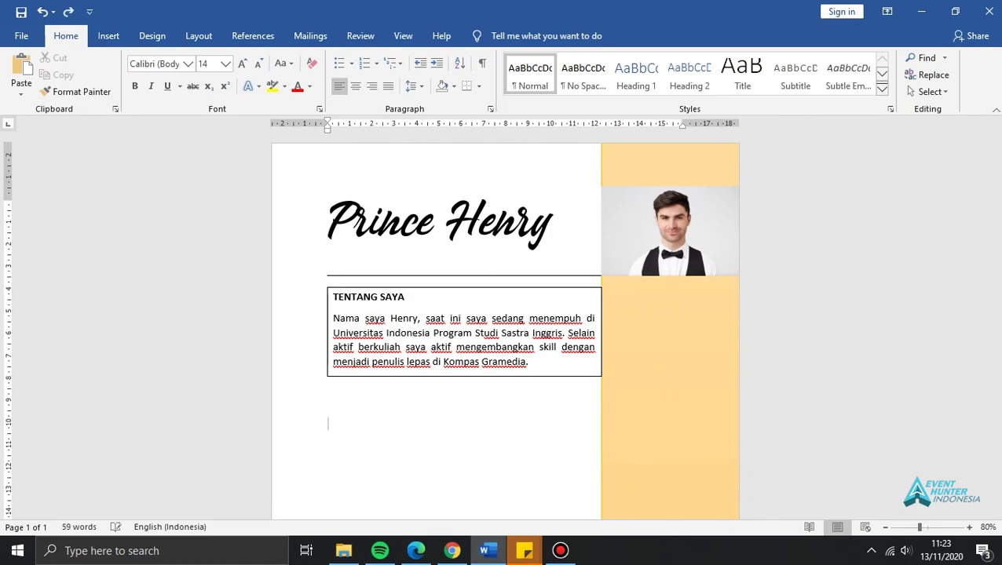
{"action": "left_click", "coordinate": [328, 289]}
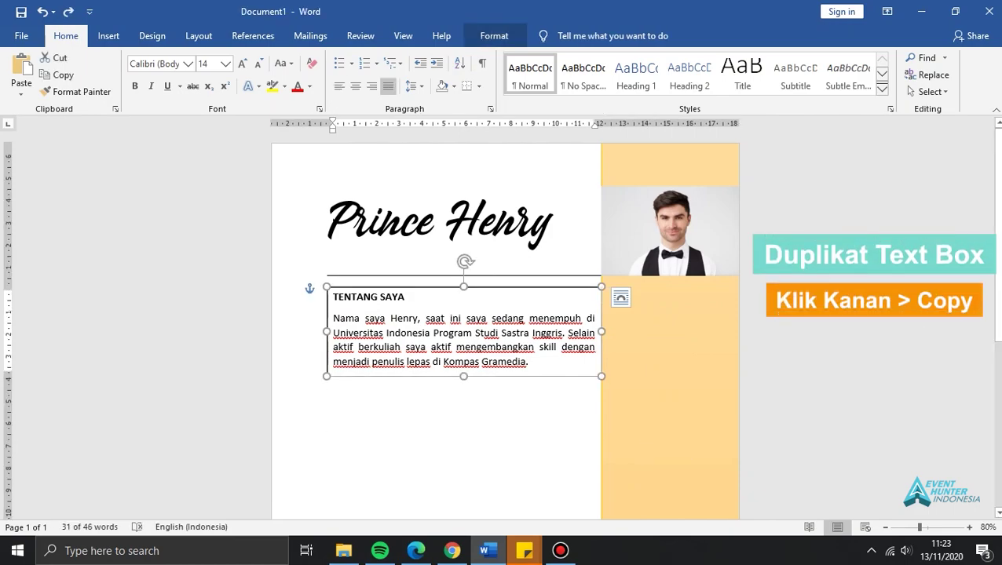
{"action": "right_click", "coordinate": [338, 288]}
{"action": "left_click", "coordinate": [369, 246]}
{"action": "left_click", "coordinate": [329, 392]}
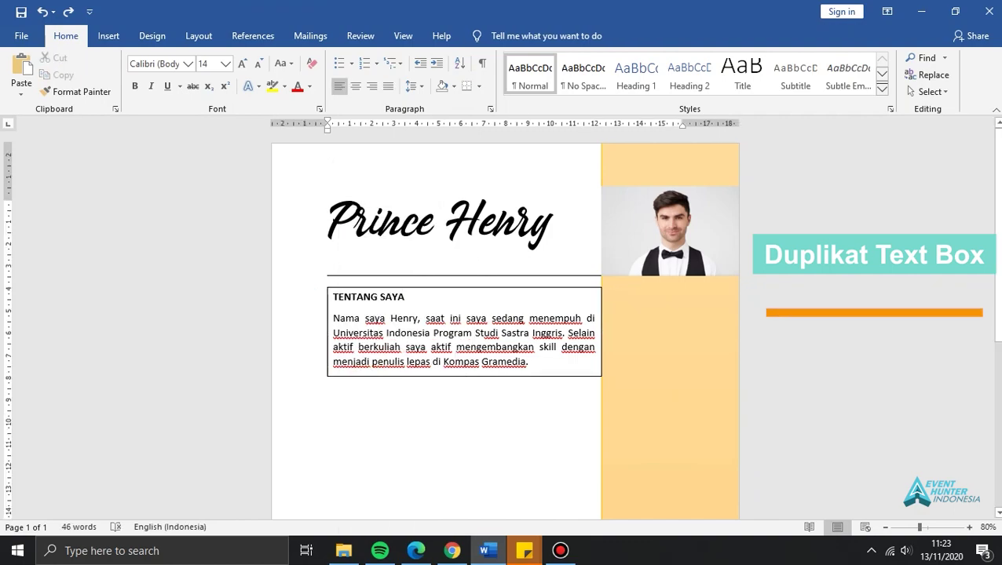
{"action": "key", "text": "ctrl+v"}
- Replace the copy's text with RIWAYAT PENDIDIKAN and unbolded (2018-Sekarang) and university lines
{"action": "left_click_drag", "start_coordinate": [532, 463], "coordinate": [333, 395]}
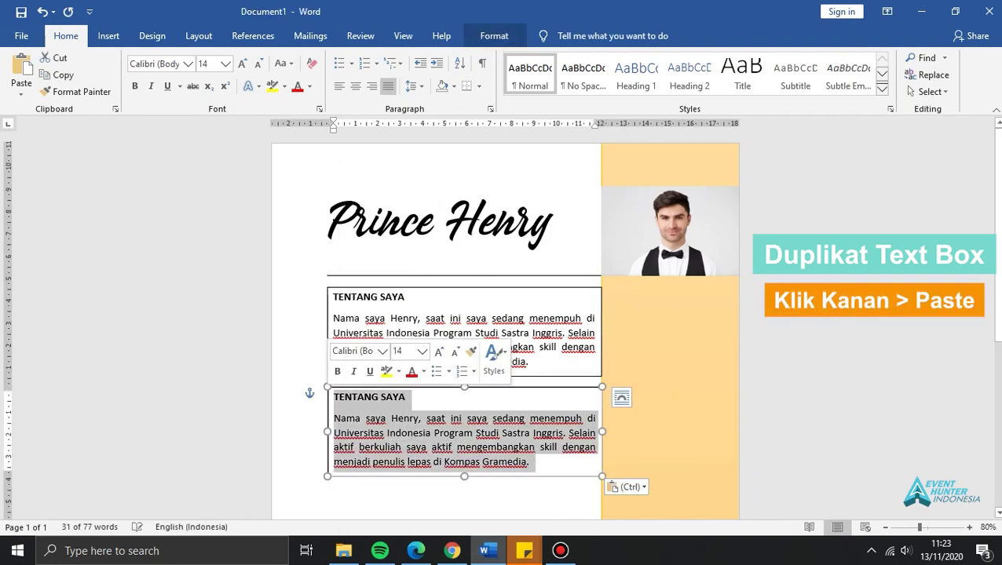
{"action": "type", "text": "RIWAYAT"}
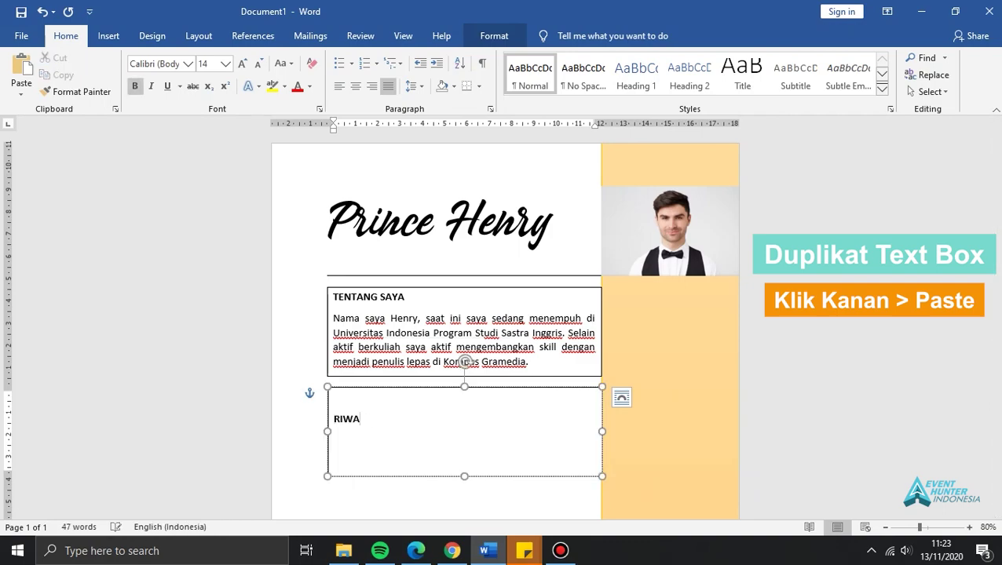
{"action": "type", "text": " PENDIDIKAN"}
{"action": "key", "text": "Return"}
{"action": "type", "text": "(2018-Sekarang)"}
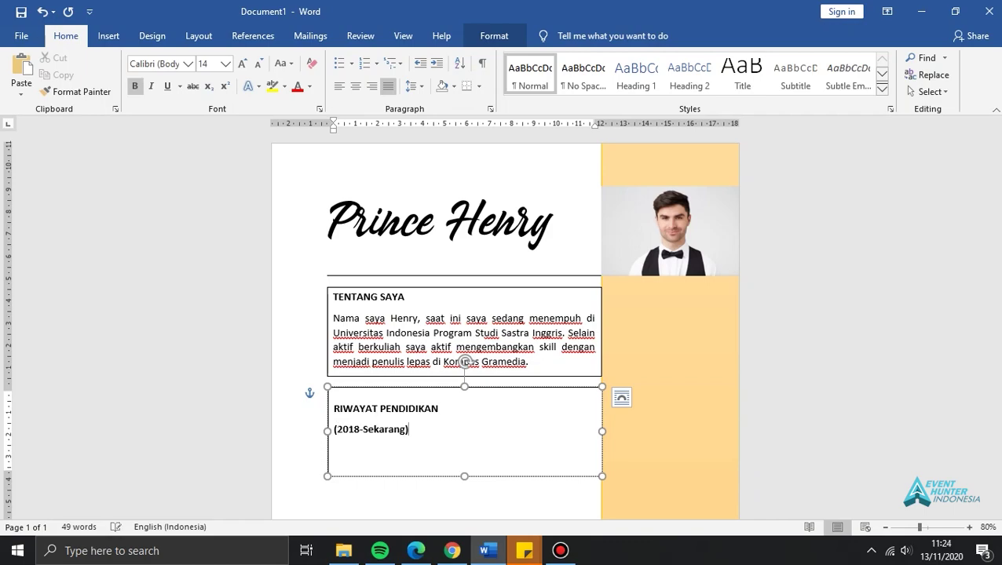
{"action": "key", "text": "Return"}
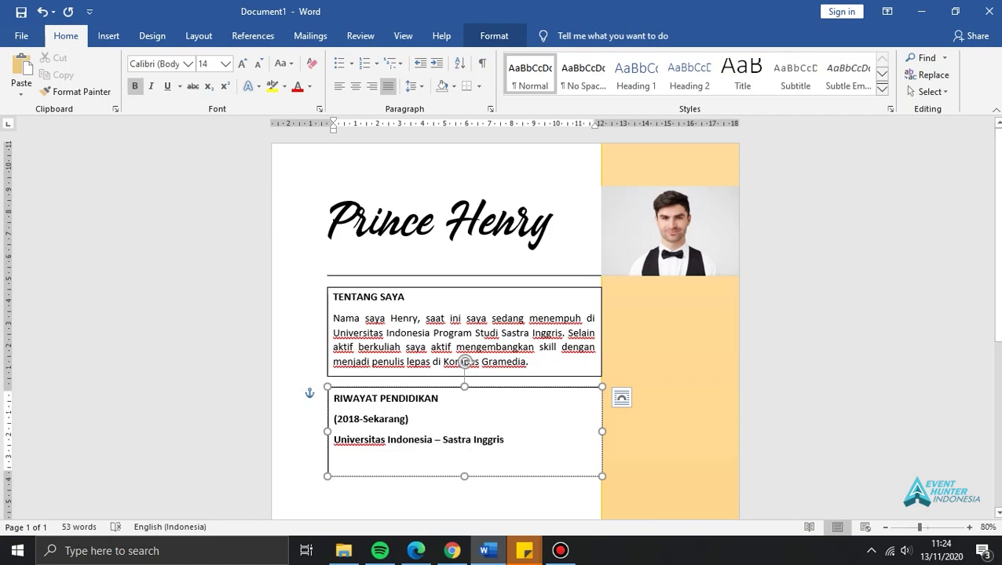
{"action": "key", "text": "BackSpace"}
{"action": "key", "text": "shift+Home"}
{"action": "key", "text": "shift+Up"}
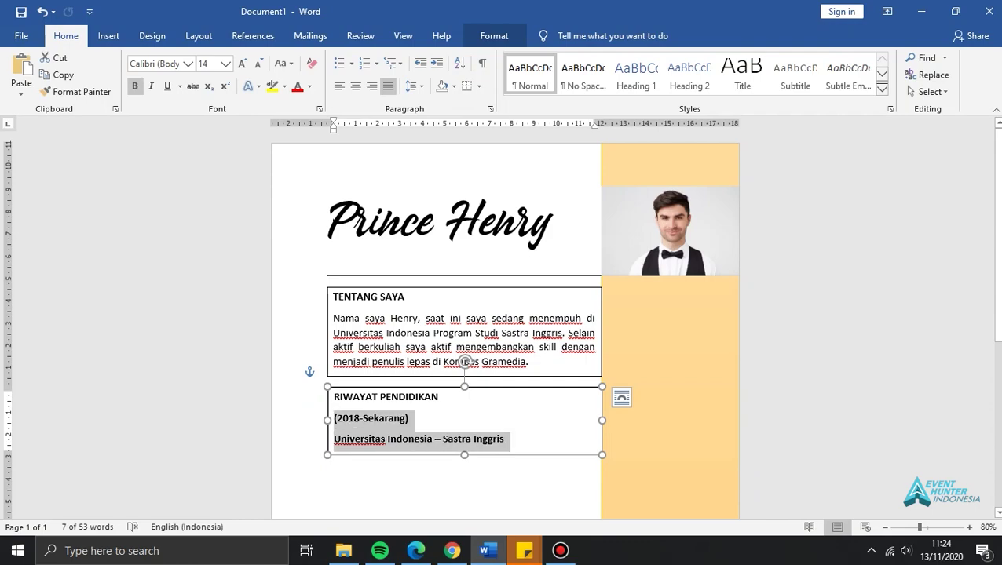
{"action": "key", "text": "ctrl+b"}
{"action": "key", "text": "Right"}
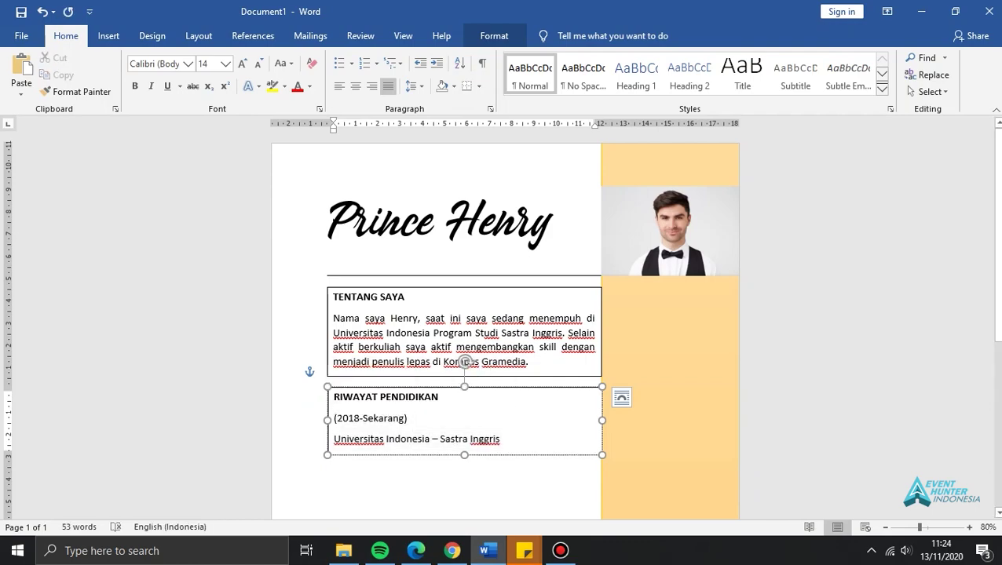
- Make both the TENTANG SAYA and RIWAYAT PENDIDIKAN boxes transparent with a preset shape style
{"action": "left_click", "coordinate": [328, 424]}
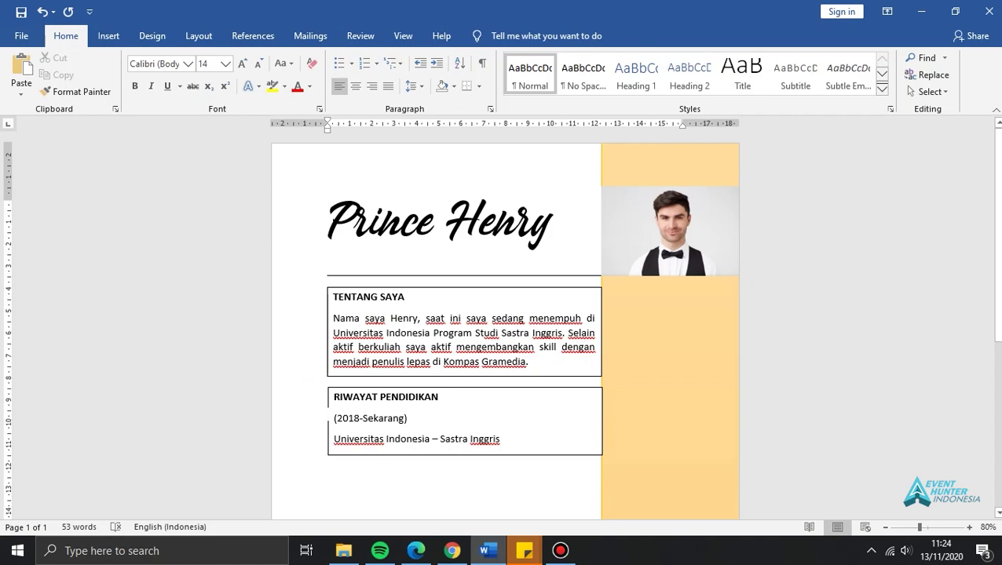
{"action": "left_click", "coordinate": [404, 297]}
{"action": "key", "text": "Escape"}
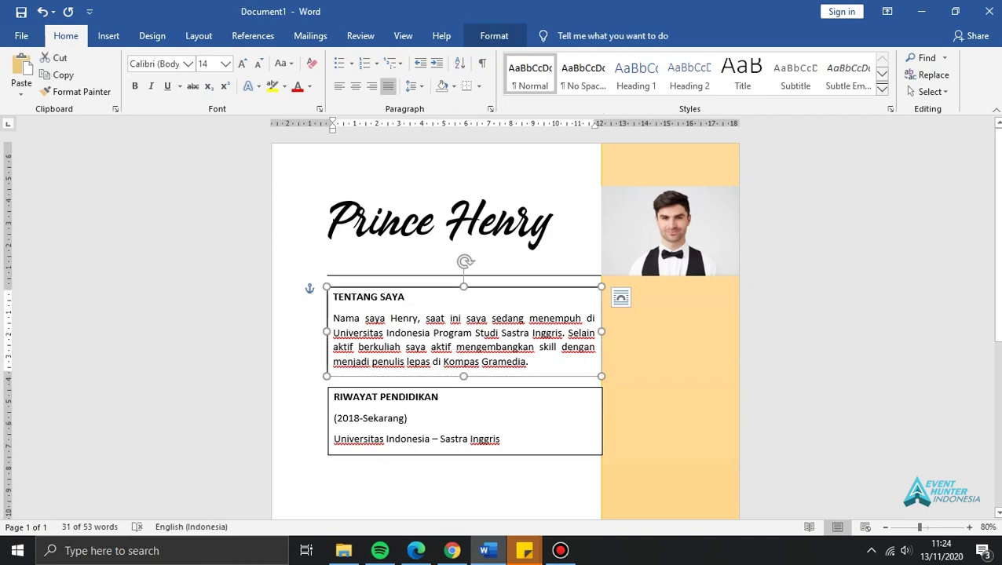
{"action": "left_click", "coordinate": [329, 424], "text": "shift"}
{"action": "left_click", "coordinate": [494, 36]}
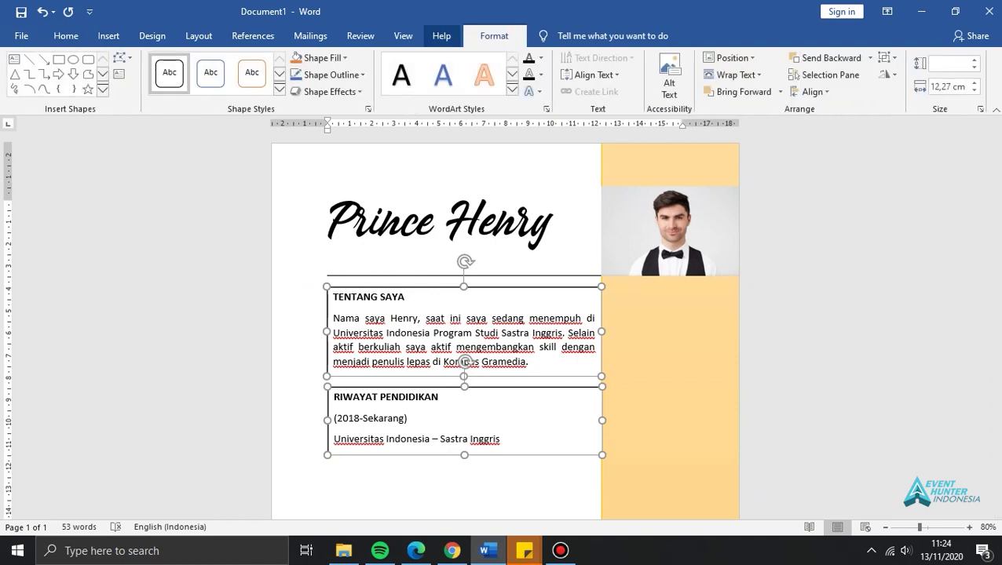
{"action": "left_click", "coordinate": [279, 89]}
{"action": "left_click", "coordinate": [169, 369]}
{"action": "left_click", "coordinate": [328, 412]}
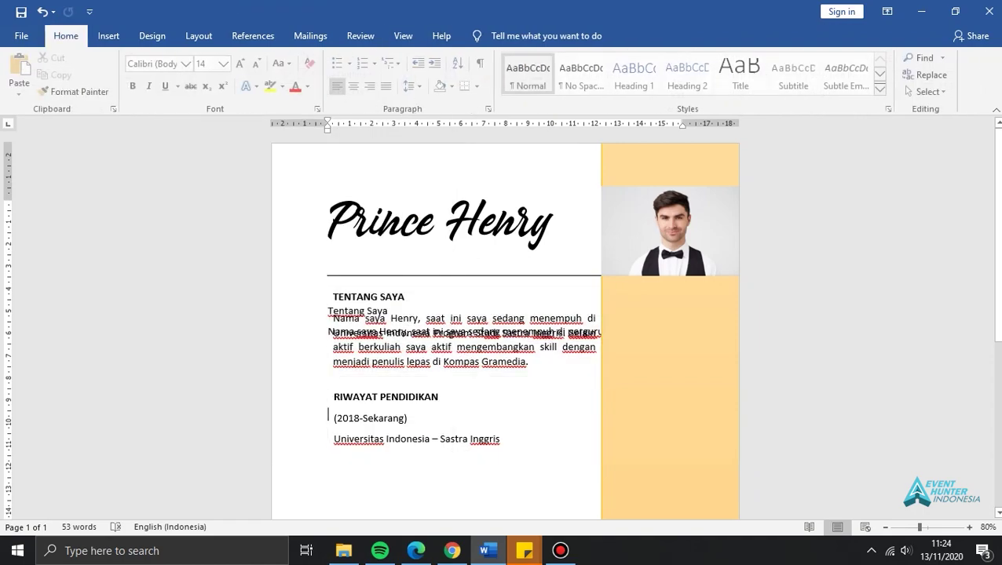
- Delete the stray plain-text Tentang Saya lines from the About Me box
{"action": "left_click", "coordinate": [369, 297]}
{"action": "key", "text": "ctrl+a"}
{"action": "key", "text": "Delete"}
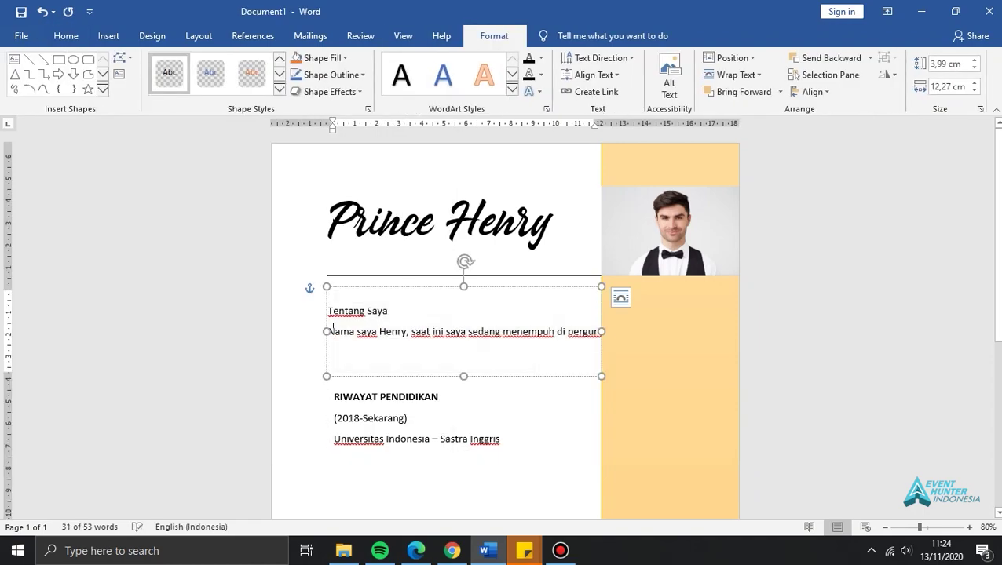
{"action": "key", "text": "ctrl+z"}
{"action": "key", "text": "ctrl+z"}
{"action": "key", "text": "ctrl+z"}
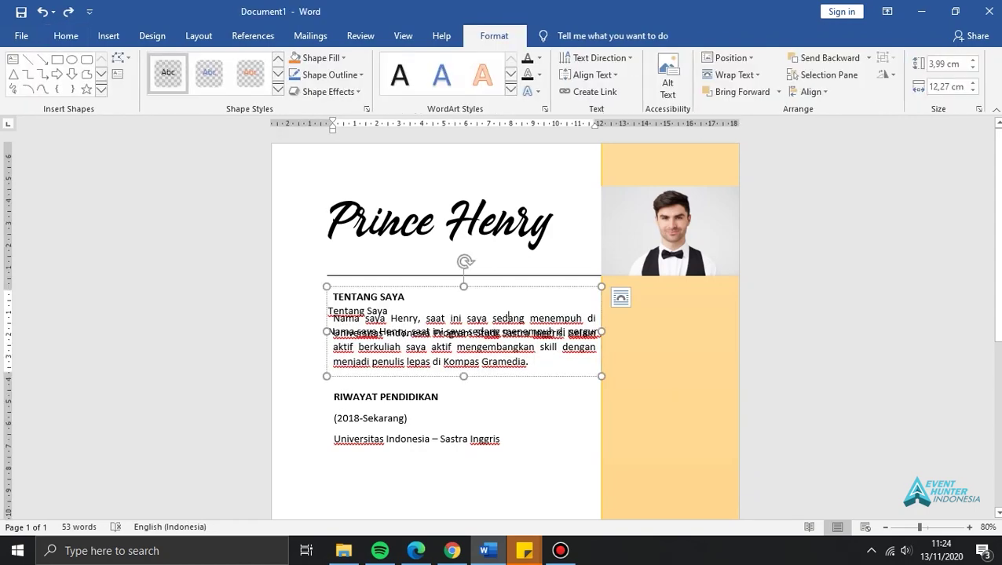
{"action": "key", "text": "ctrl+z"}
{"action": "key", "text": "ctrl+y"}
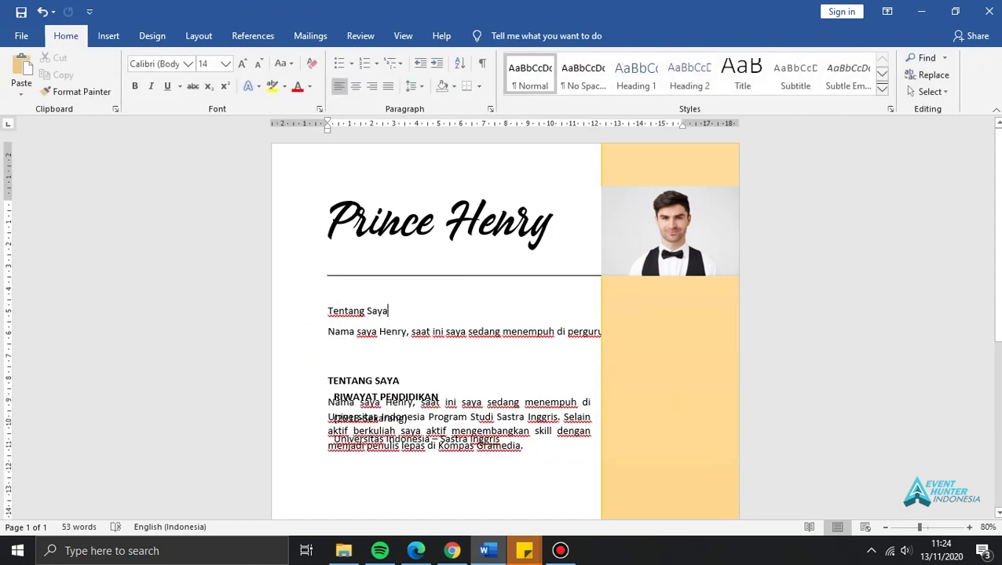
{"action": "key", "text": "ctrl+a"}
{"action": "key", "text": "Delete"}
{"action": "key", "text": "Escape"}
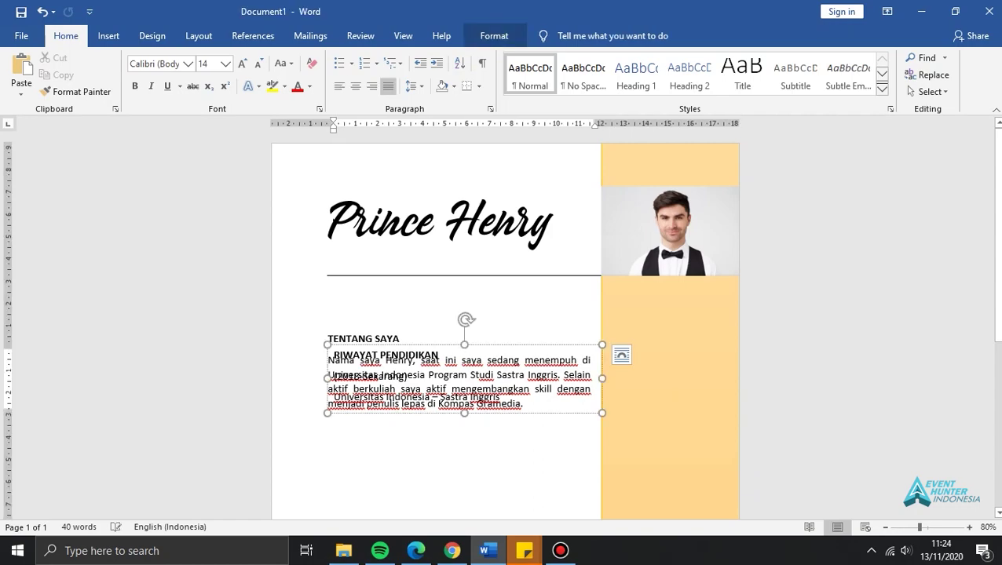
- Reposition the About Me and education boxes so they no longer overlap
{"action": "key", "text": "ctrl+z"}
{"action": "key", "text": "ctrl+z"}
{"action": "key", "text": "ctrl+z"}
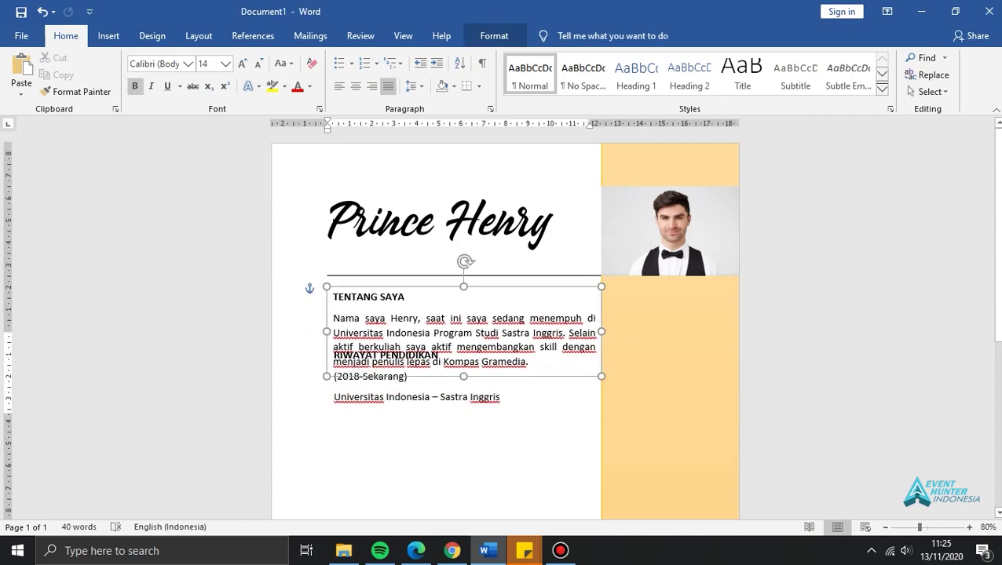
{"action": "key", "text": "ctrl+z"}
{"action": "key", "text": "ctrl+z"}
{"action": "key", "text": "ctrl+z"}
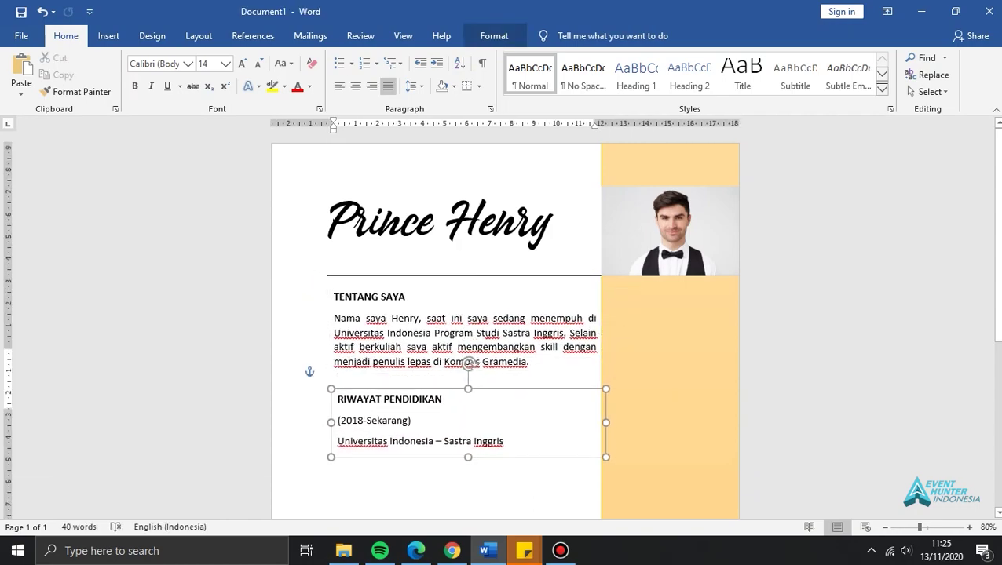
{"action": "key", "text": "ctrl+z"}
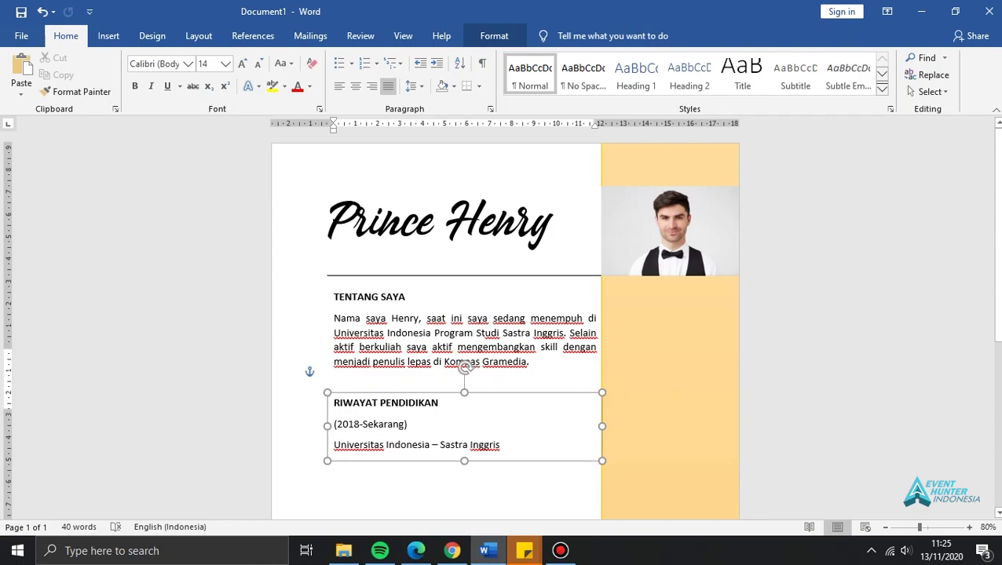
{"action": "key", "text": "ctrl+z"}
{"action": "key", "text": "Escape"}
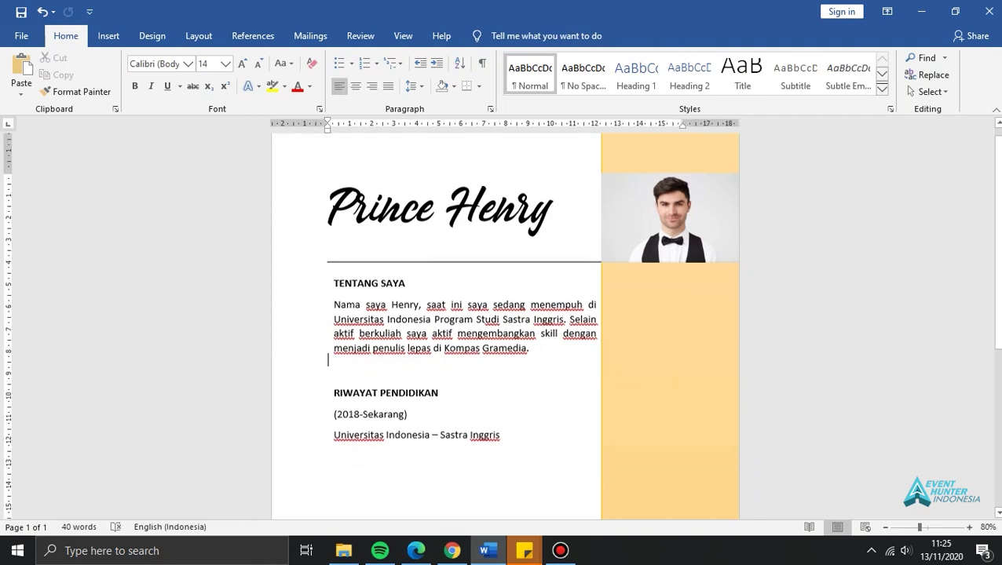
{"action": "scroll", "coordinate": [502, 314], "scroll_direction": "down", "scroll_amount": 1}
{"action": "scroll", "coordinate": [502, 314], "scroll_direction": "up", "scroll_amount": 2}
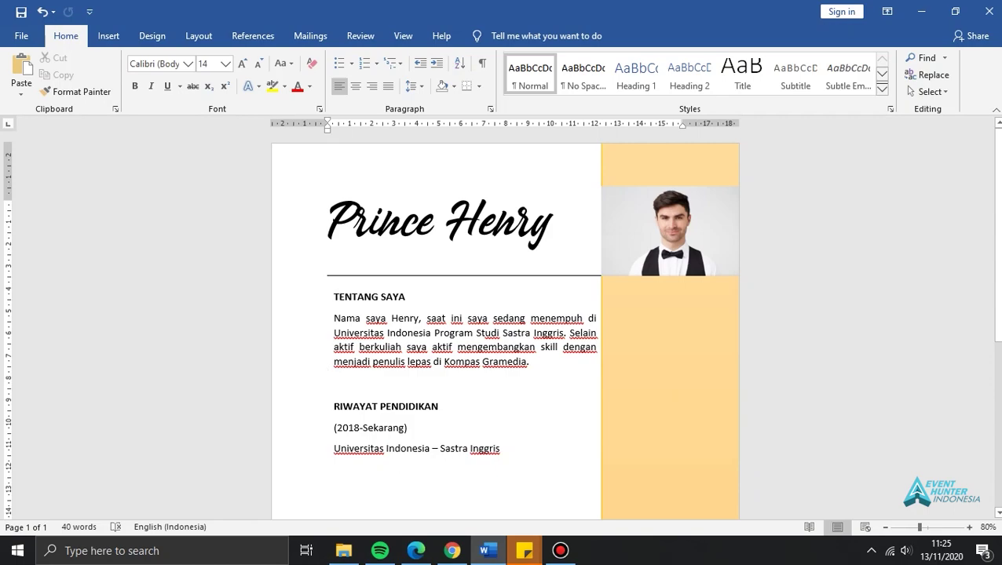
{"action": "scroll", "coordinate": [503, 314], "scroll_direction": "down", "scroll_amount": 1}
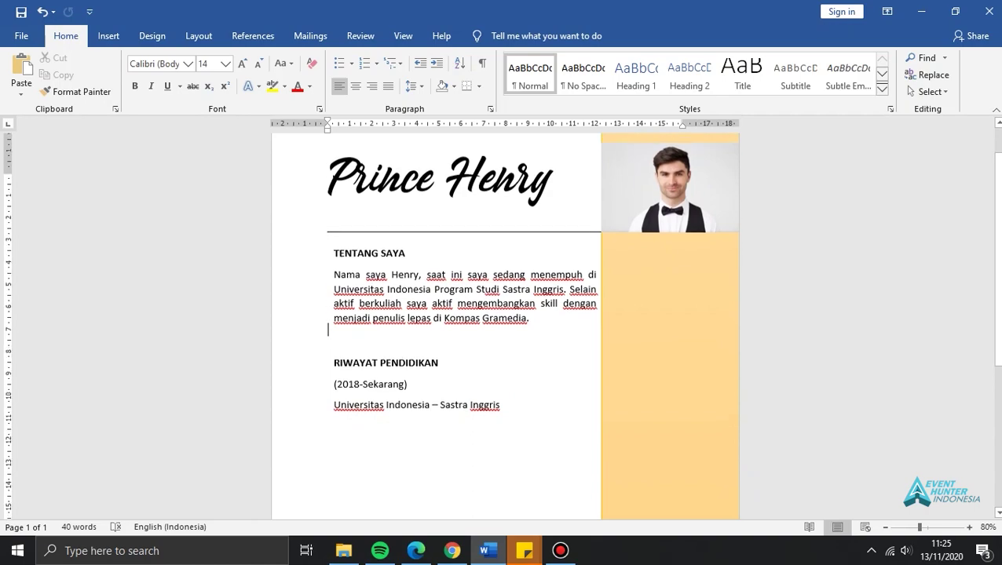
{"action": "scroll", "coordinate": [503, 314], "scroll_direction": "up", "scroll_amount": 1}
- Paste a duplicate of the education box and move it into the sidebar below the photo
{"action": "left_click", "coordinate": [465, 396]}
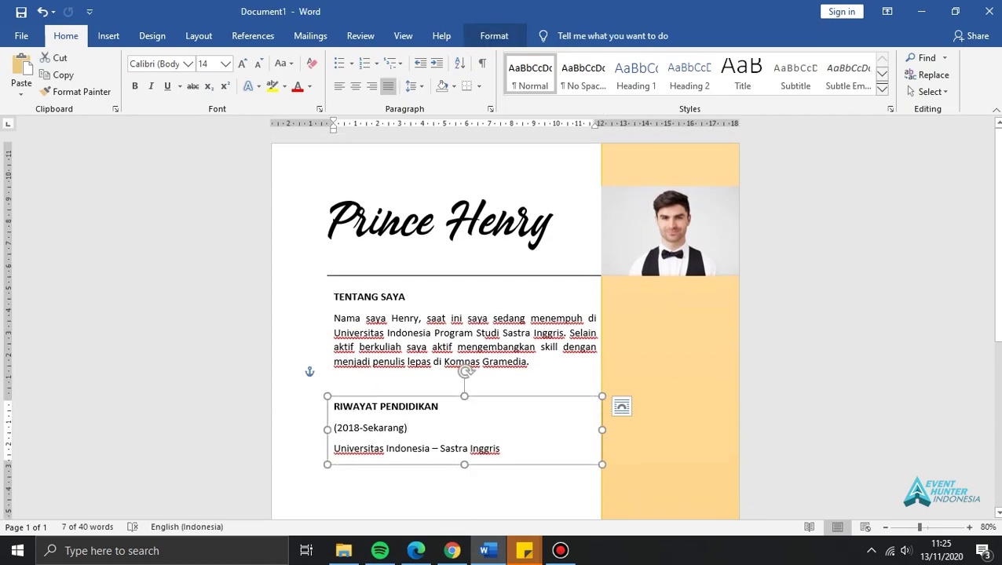
{"action": "key", "text": "Escape"}
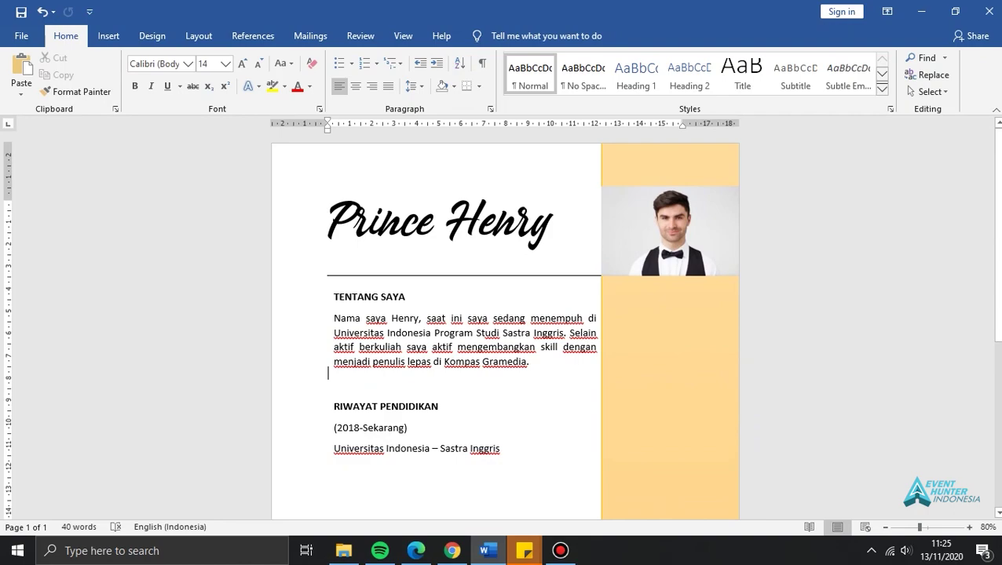
{"action": "key", "text": "Return"}
{"action": "key", "text": "ctrl+v"}
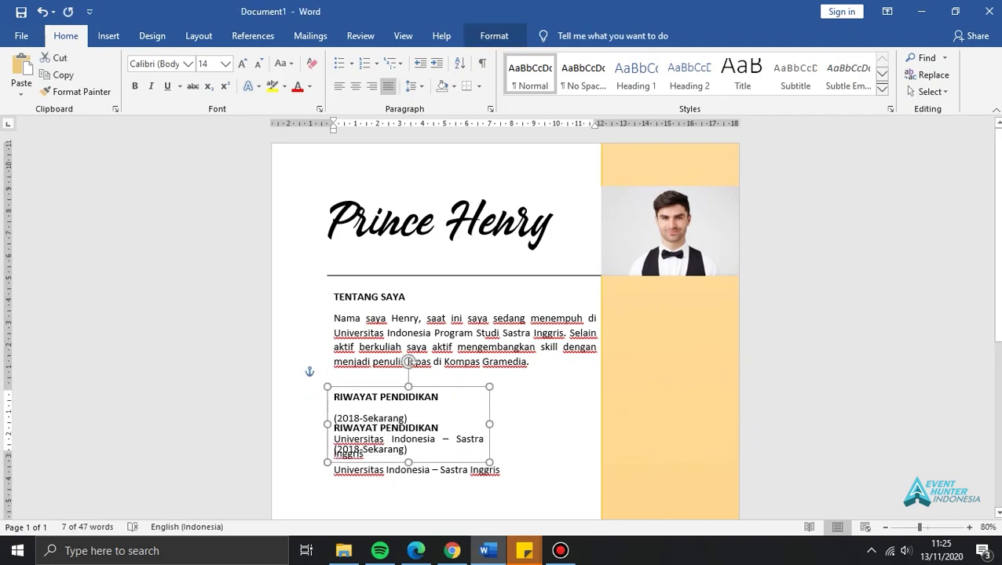
{"action": "left_click_drag", "start_coordinate": [377, 386], "coordinate": [655, 302]}
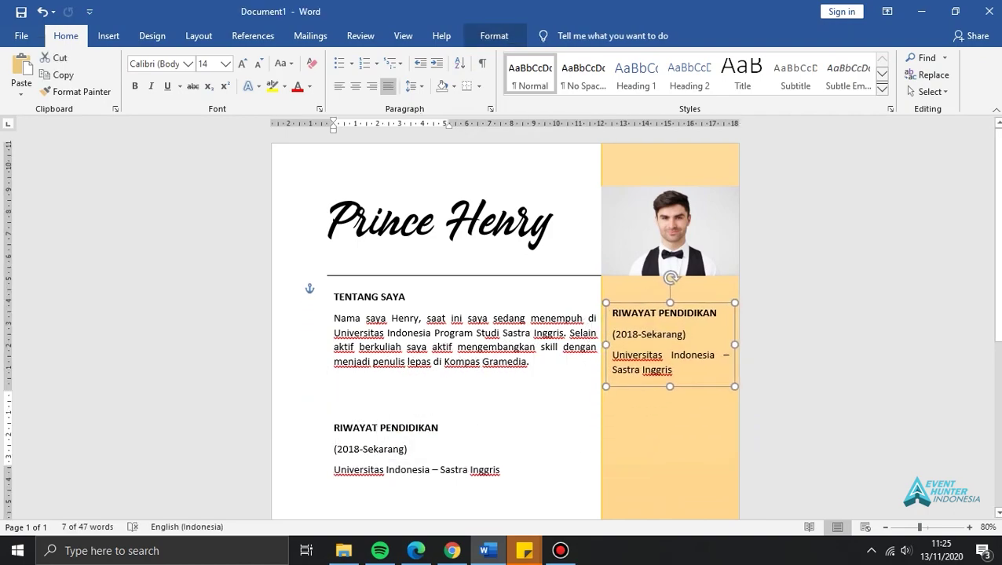
- Shift the original education box slightly and select all text in the sidebar copy
{"action": "left_click", "coordinate": [369, 449]}
{"action": "left_click_drag", "start_coordinate": [464, 486], "coordinate": [464, 466]}
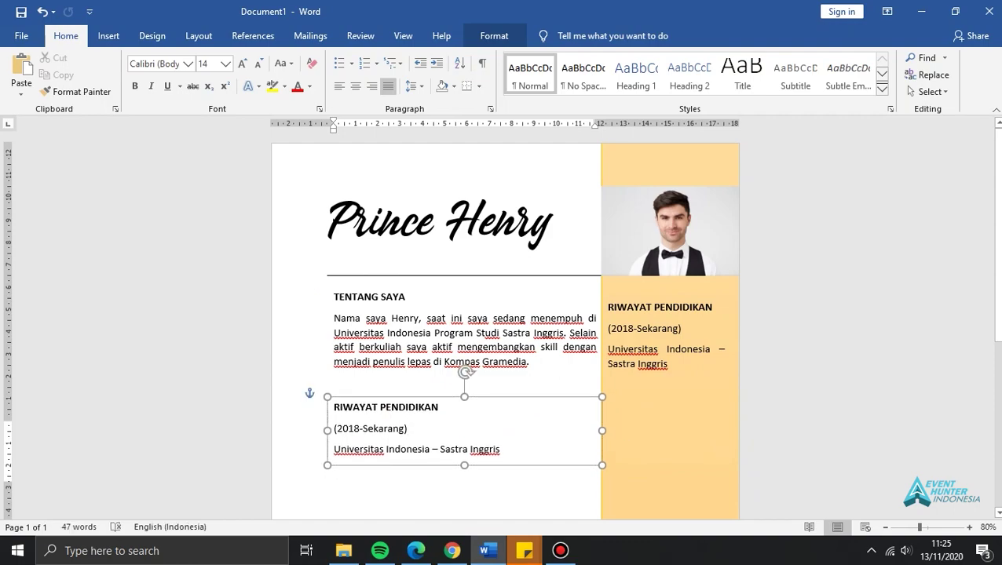
{"action": "left_click", "coordinate": [668, 364]}
{"action": "left_click_drag", "start_coordinate": [668, 363], "coordinate": [608, 307]}
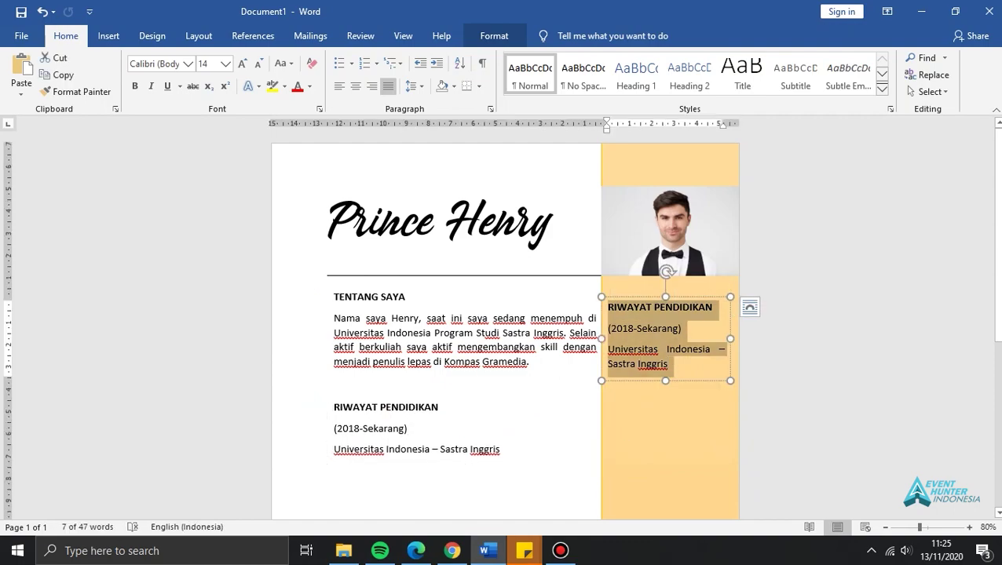
- Type a bold PERSONAL INFORMATION heading, then plain alamat and E-mail lines with the owner's details
{"action": "type", "text": "Pe"}
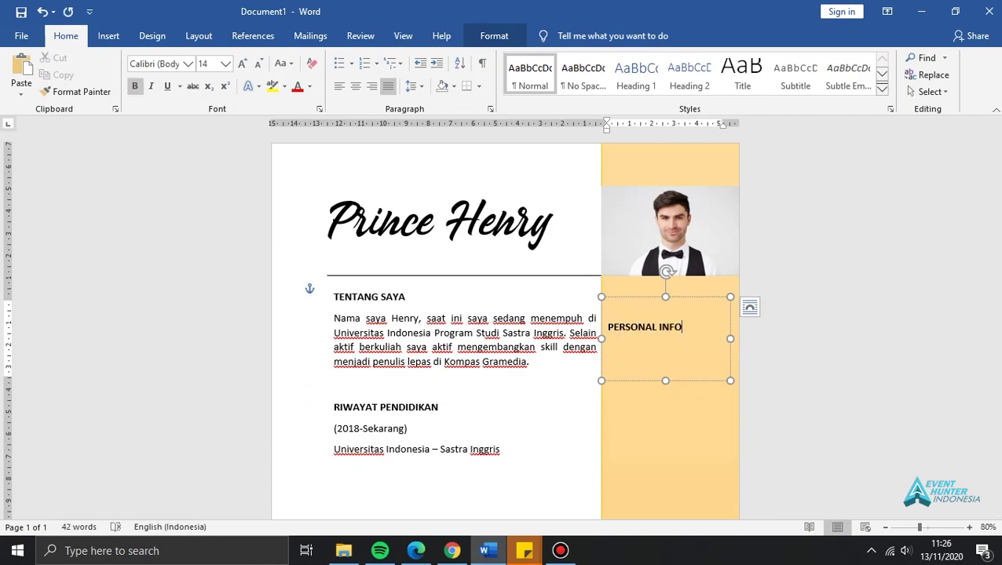
{"action": "type", "text": "ION"}
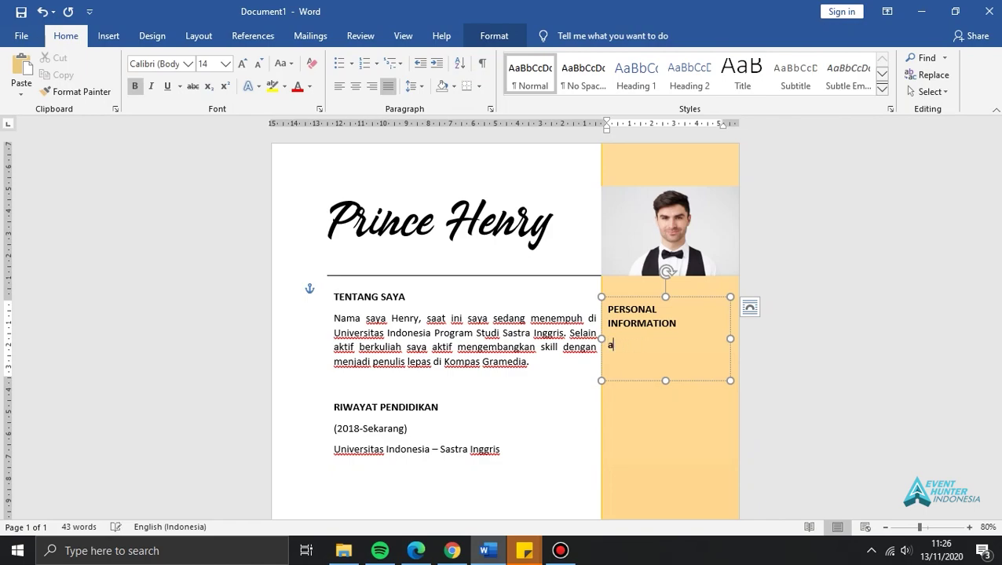
{"action": "key", "text": "BackSpace"}
{"action": "key", "text": "ctrl+b"}
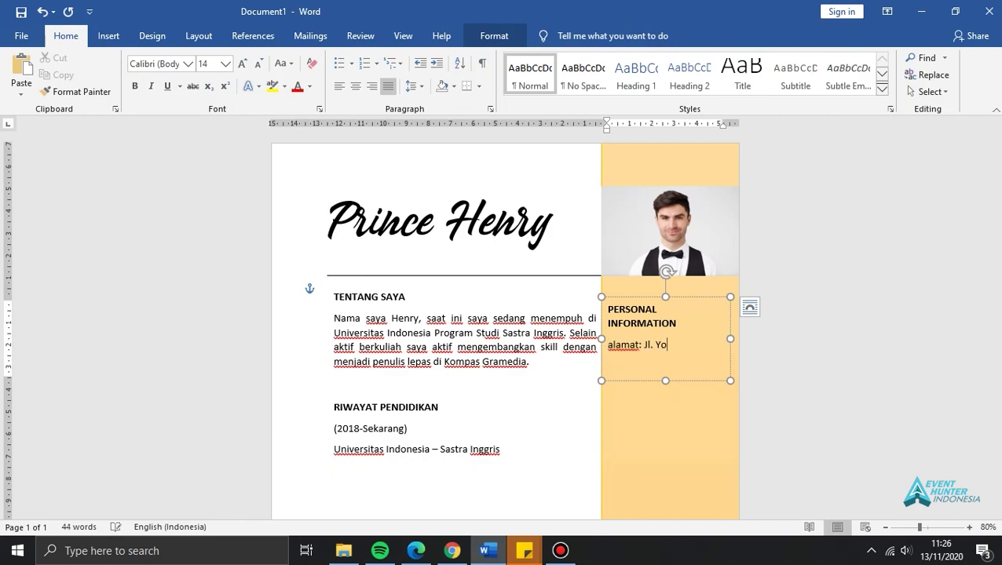
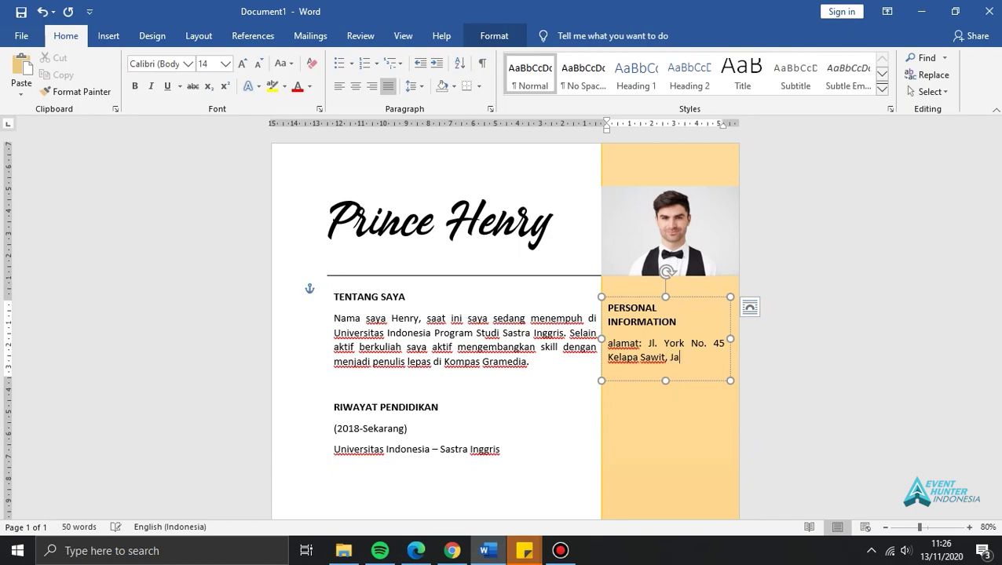
{"action": "key", "text": "Return"}
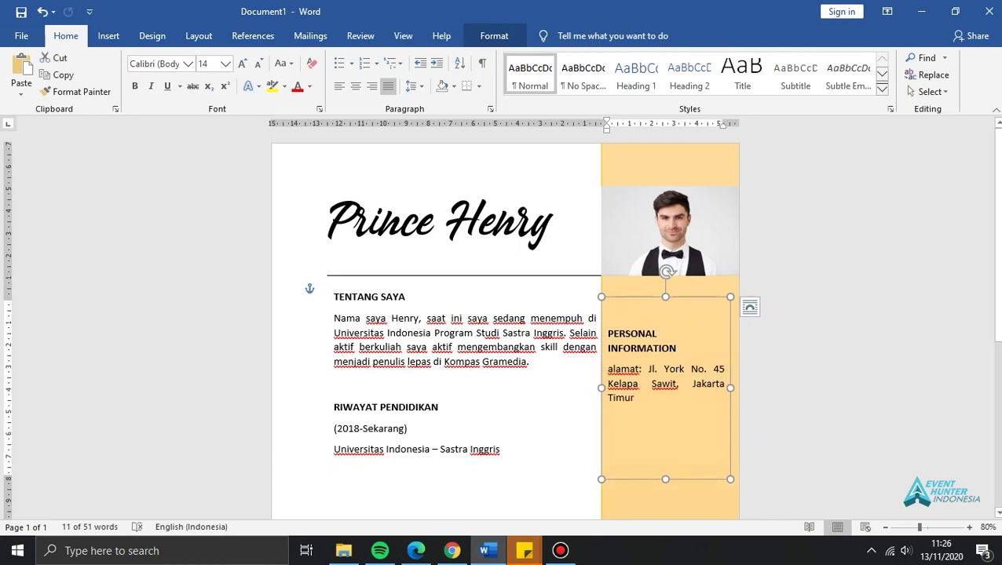
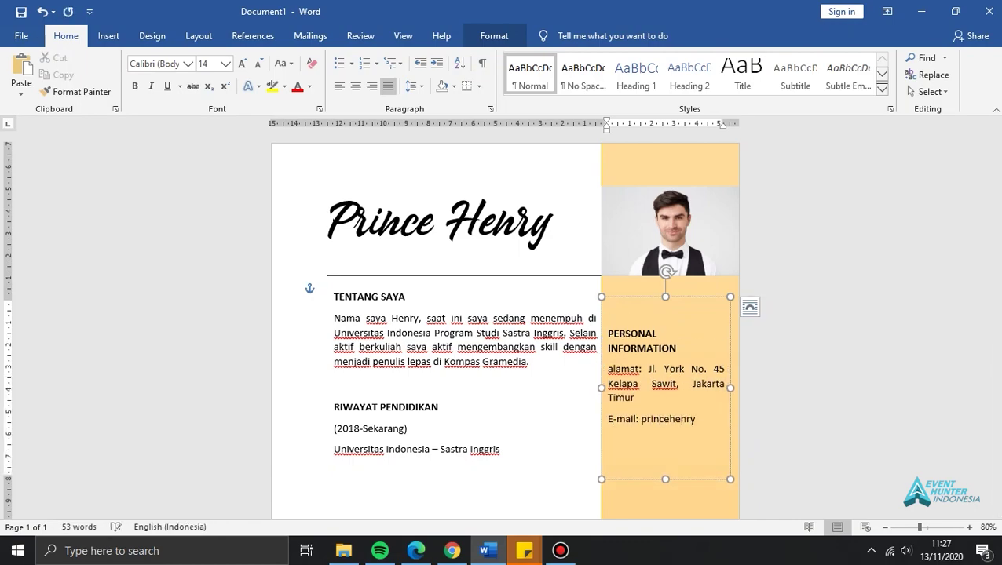
- Add the No.hp phone number line and remove extra blank lines so the box fits
{"action": "key", "text": "Return"}
{"action": "type", "text": "No"}
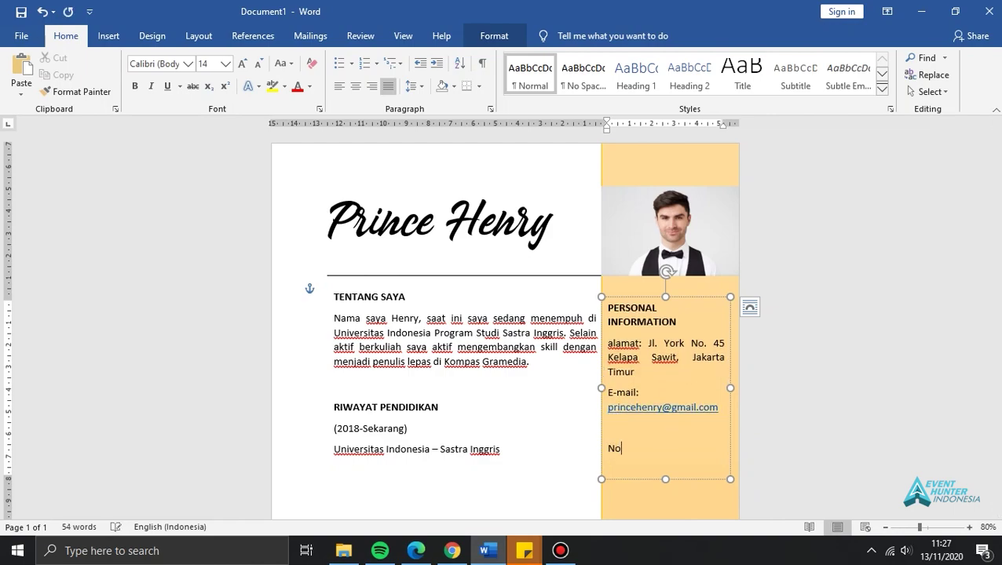
{"action": "type", "text": ".hp :"}
{"action": "type", "text": ": 08"}
{"action": "key", "text": "Up"}
{"action": "key", "text": "Up"}
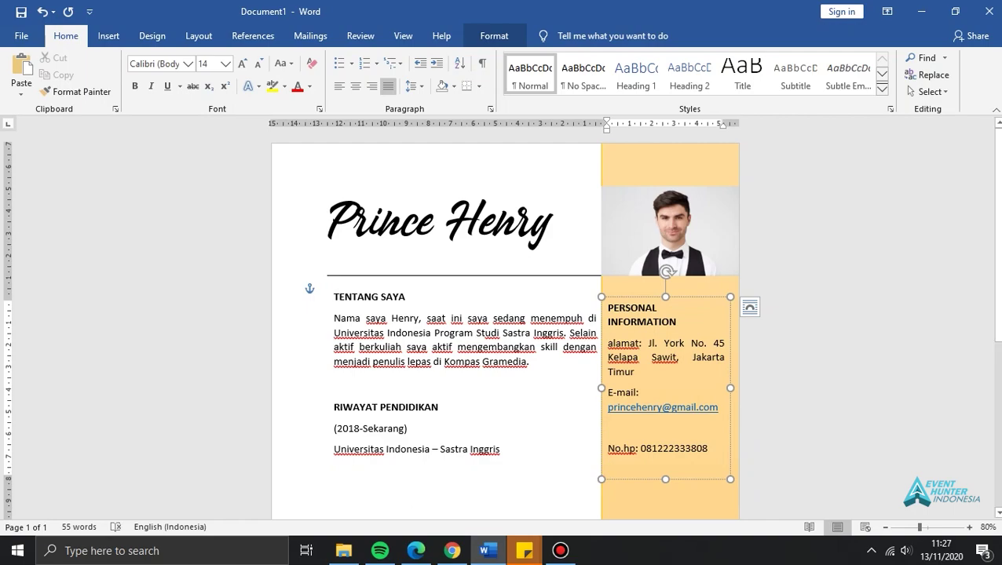
{"action": "key", "text": "BackSpace"}
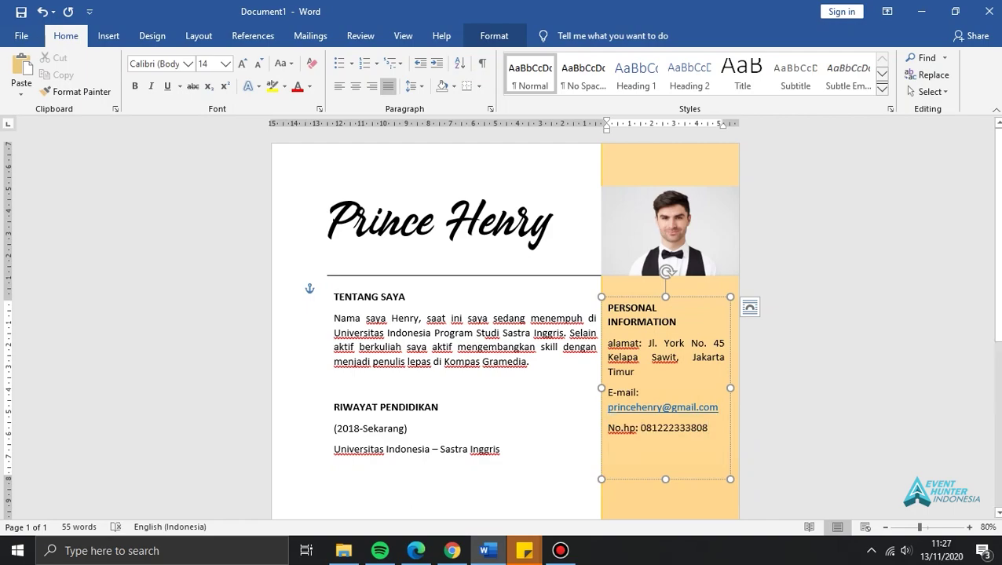
{"action": "key", "text": "Return"}
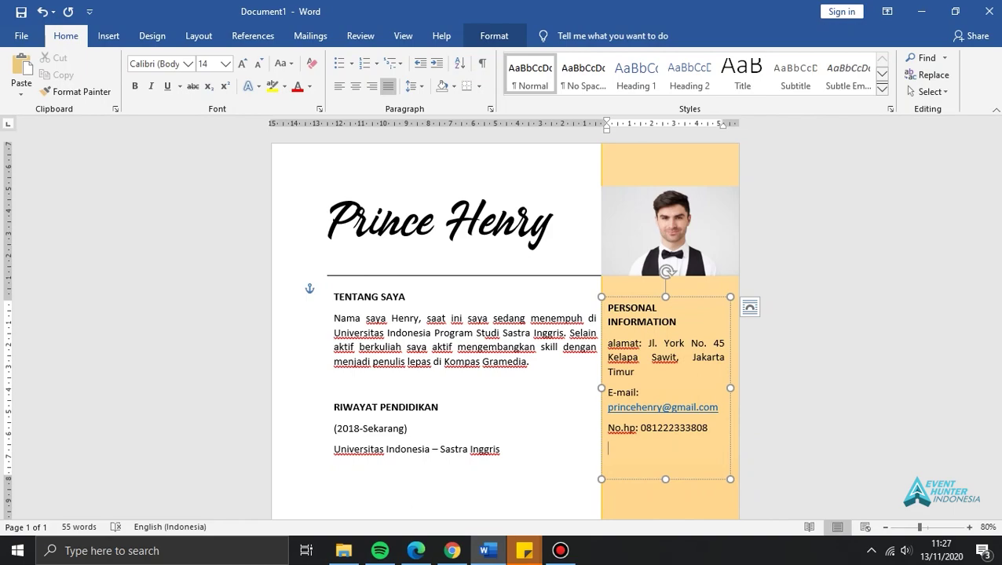
{"action": "key", "text": "BackSpace"}
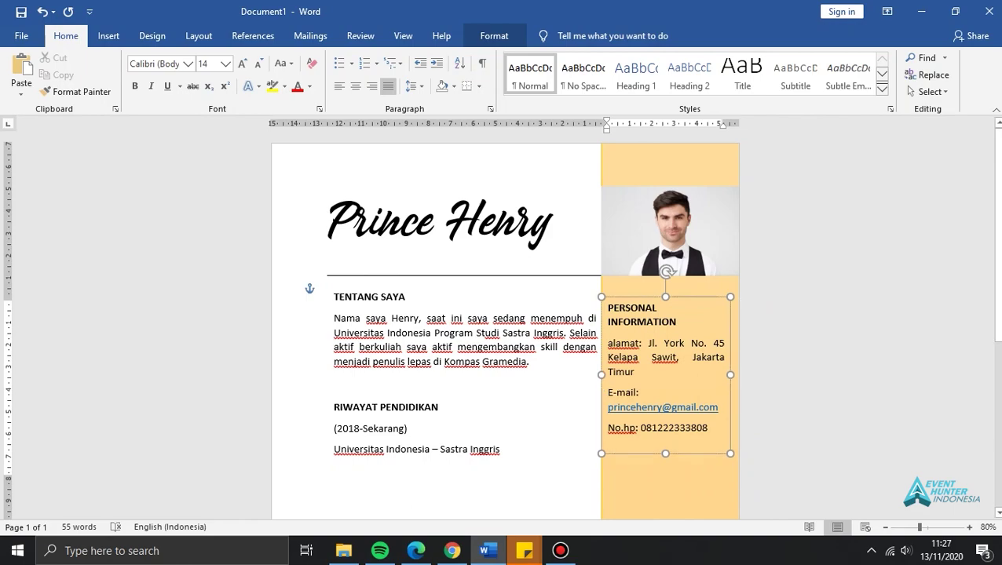